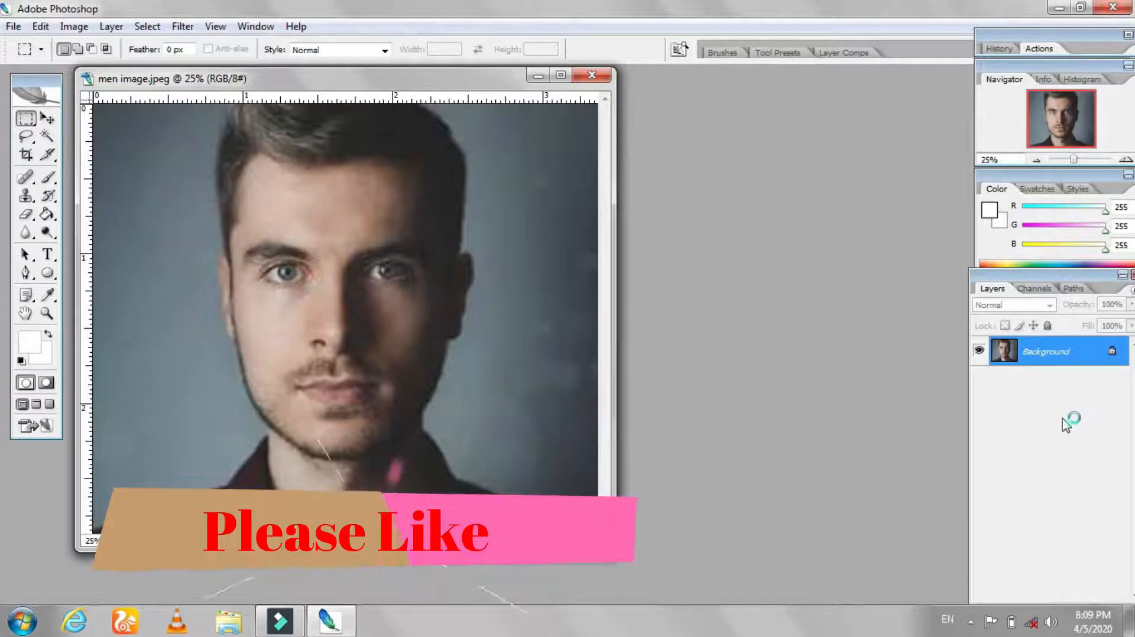
Maximize the portrait document and set the background colour to golden yellow, RGB 249, 209, 20.
click(560, 75)
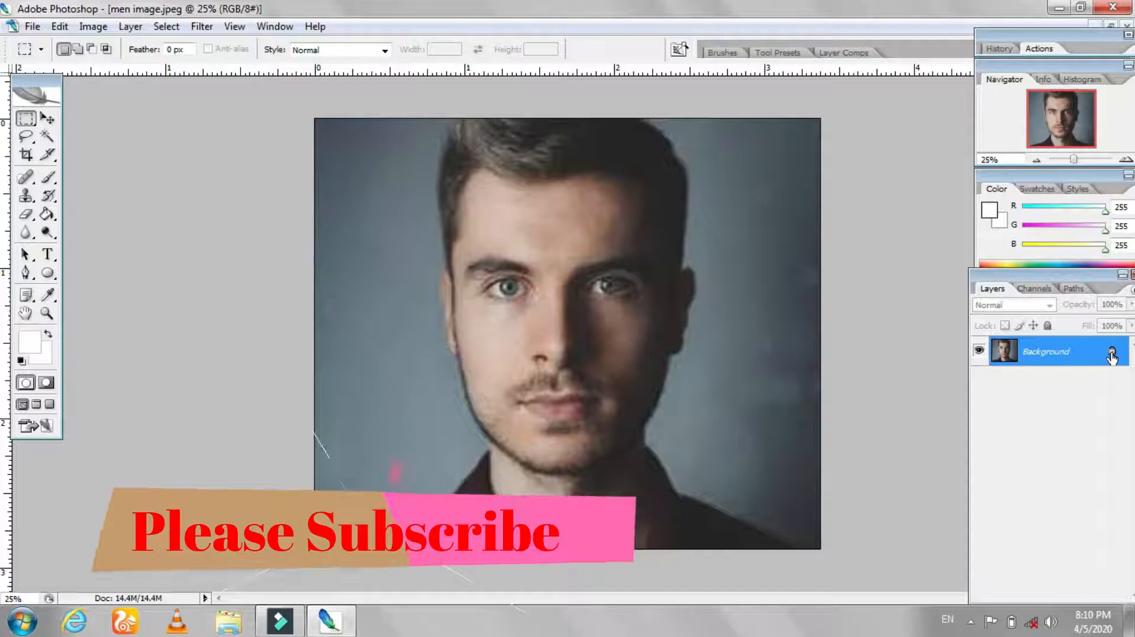
click(45, 353)
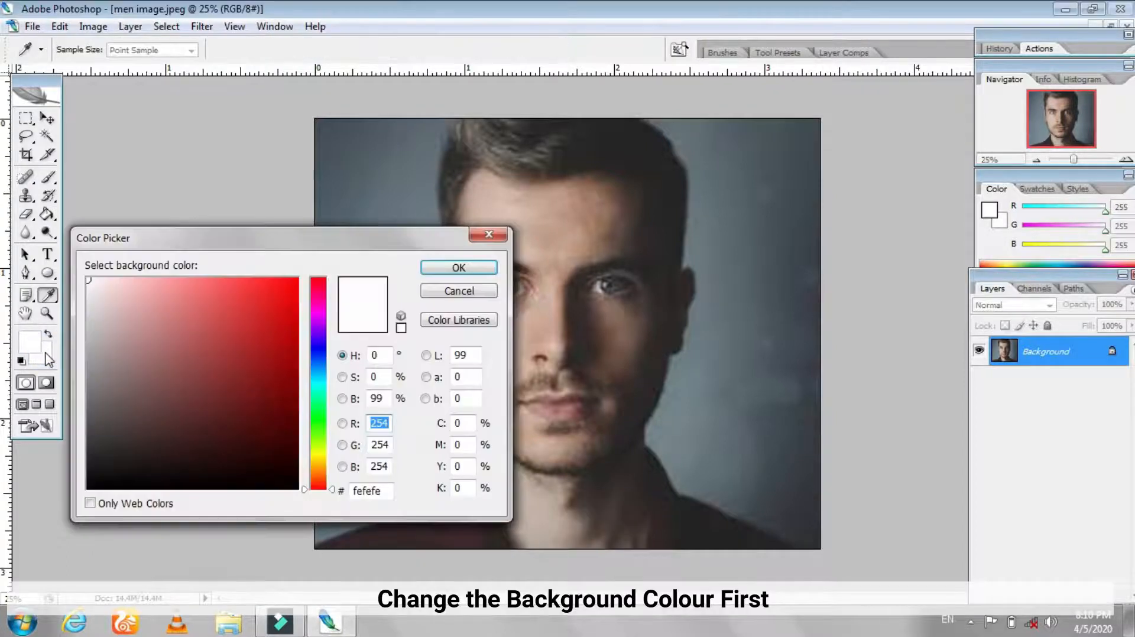
click(318, 457)
drag(273, 293, 282, 283)
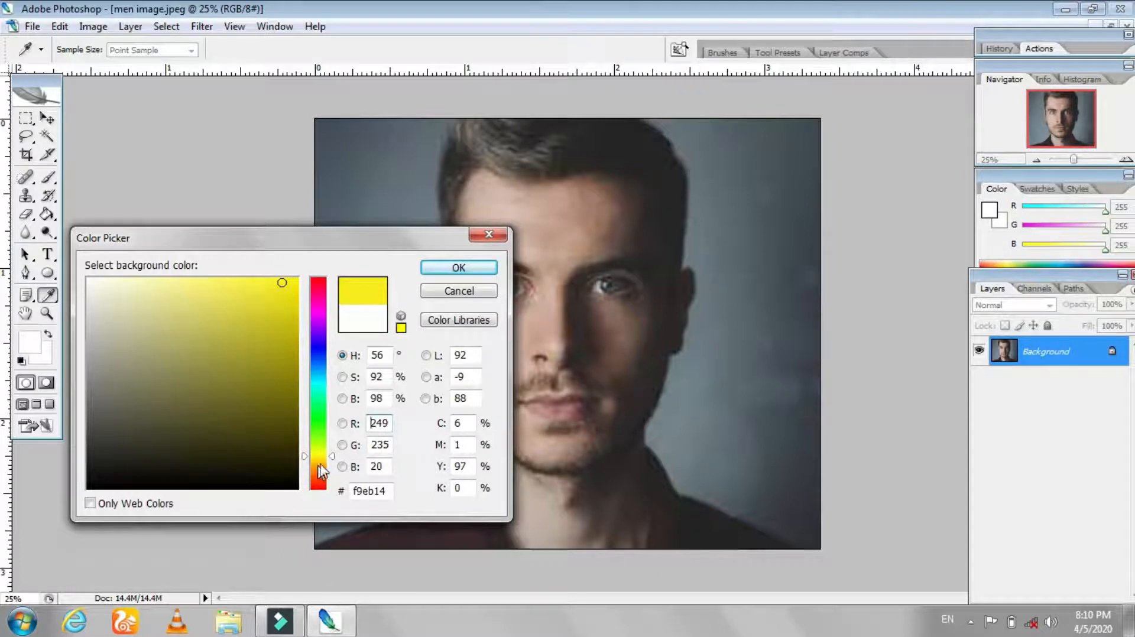
drag(324, 462, 324, 461)
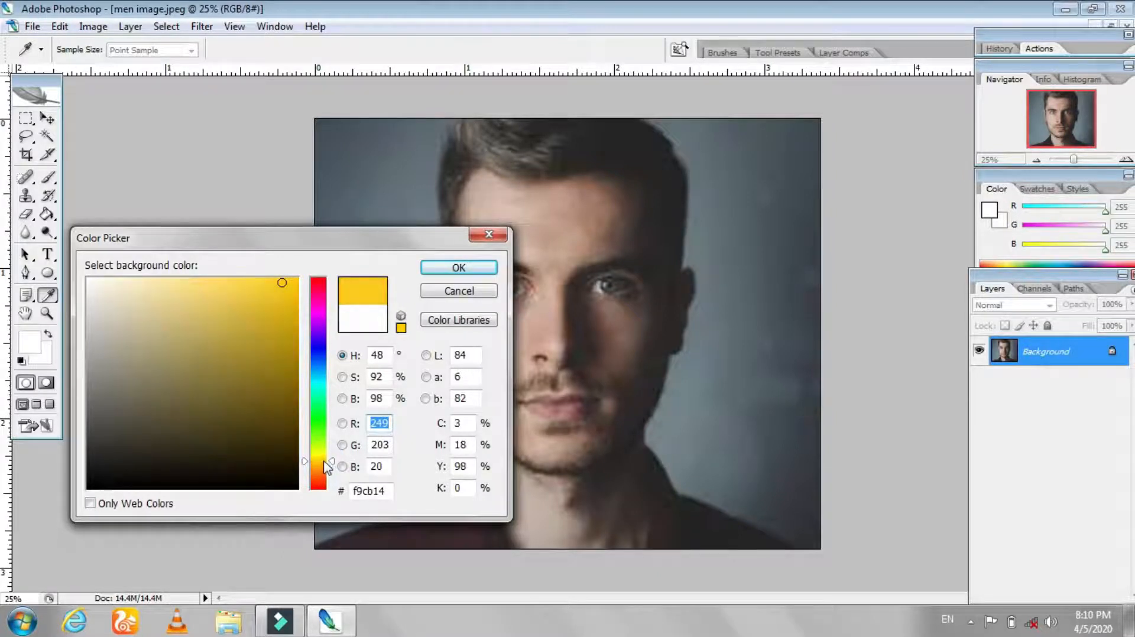
click(450, 269)
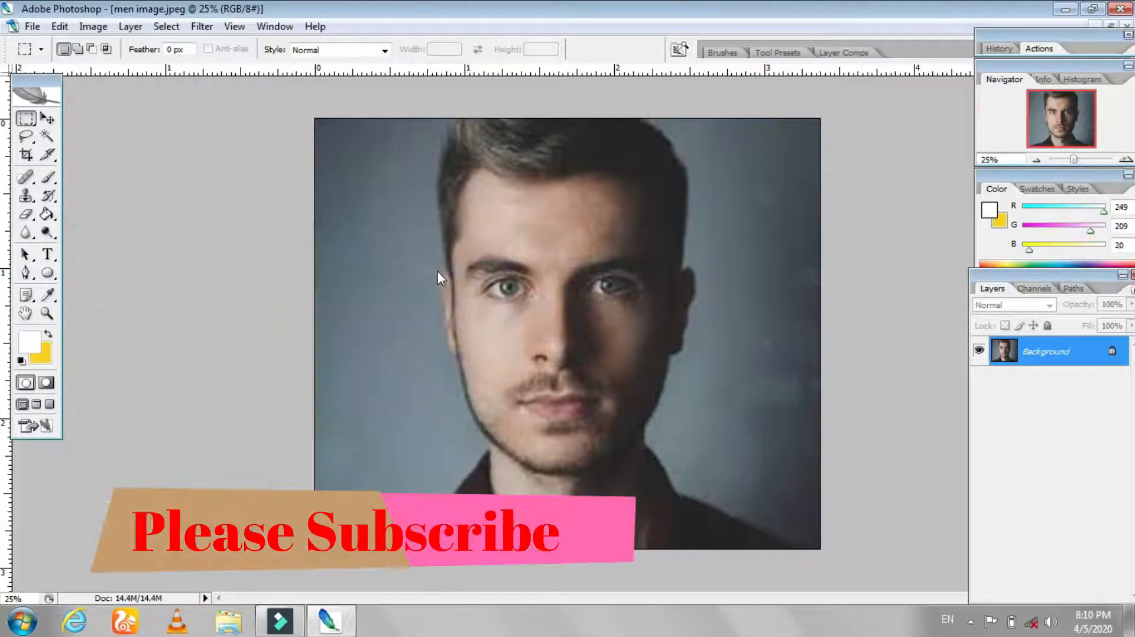
Add the white text "ROYAL" in Impact over the upper left part of the portrait.
click(48, 257)
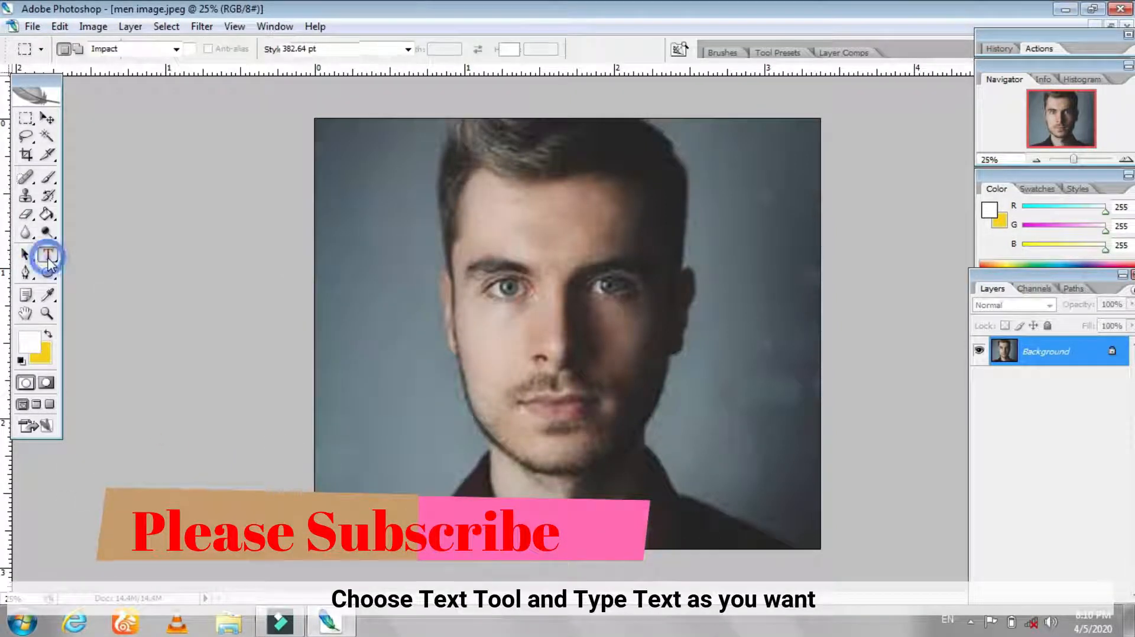
click(359, 248)
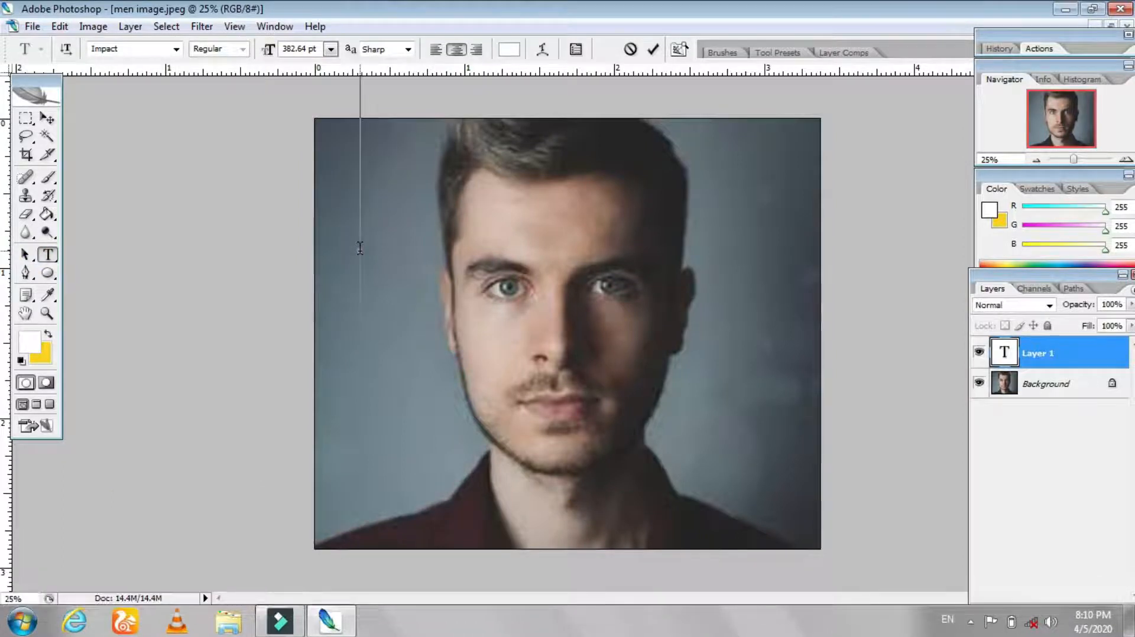
text(ROYAL)
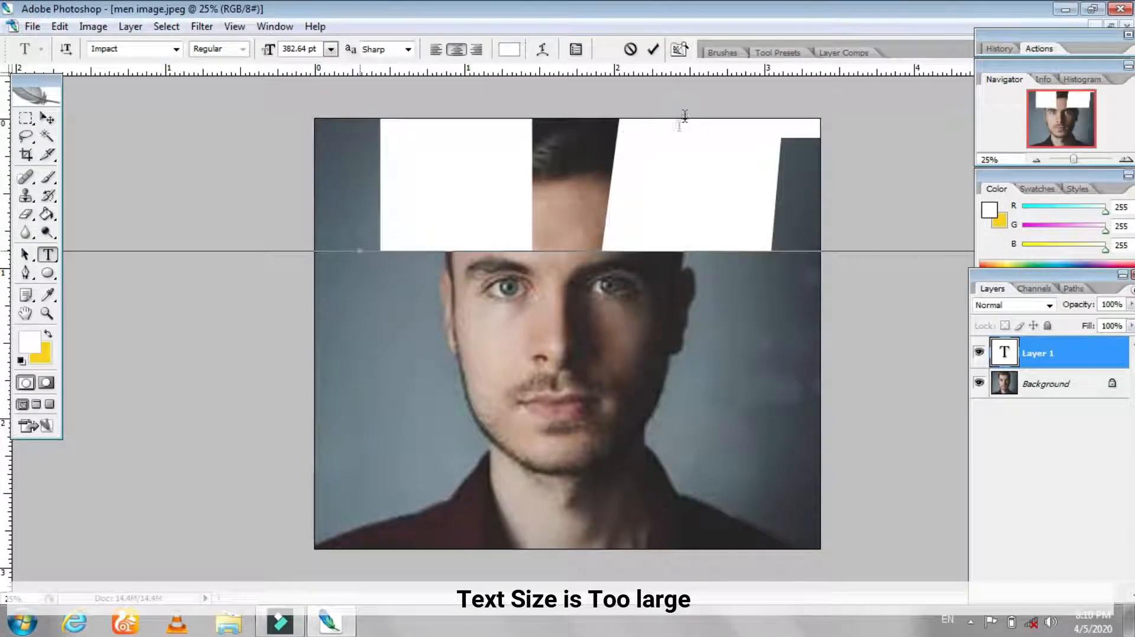
Reduce the font size of the whole ROYAL text to 270.64 pt and commit the text.
key(ctrl+a)
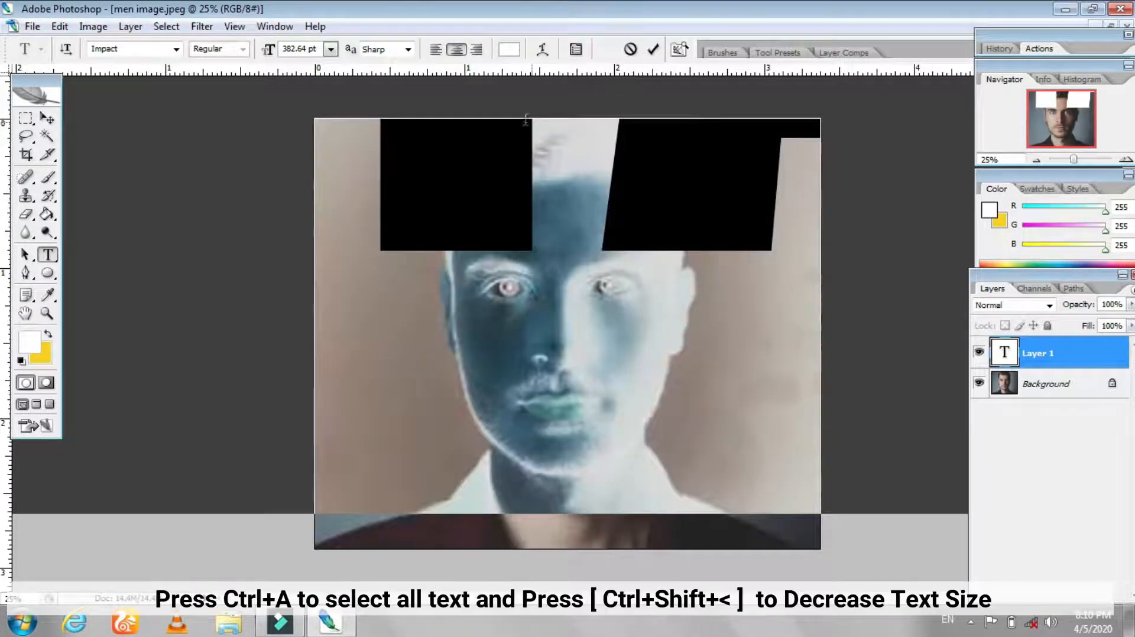
key(ctrl+shift+comma)
key(ctrl+shift+comma)
key(ctrl+shift+comma)
key(ctrl+shift+comma)
key(ctrl+shift+comma)
key(ctrl+shift+comma)
key(ctrl+shift+comma)
key(ctrl+shift+comma)
key(ctrl+shift+comma)
key(ctrl+shift+comma)
key(ctrl+shift+comma)
key(ctrl+shift+comma)
key(ctrl+shift+comma)
key(ctrl+shift+comma)
key(ctrl+shift+comma)
key(ctrl+shift+comma)
key(ctrl+shift+comma)
key(ctrl+shift+comma)
key(ctrl+shift+comma)
key(ctrl+shift+comma)
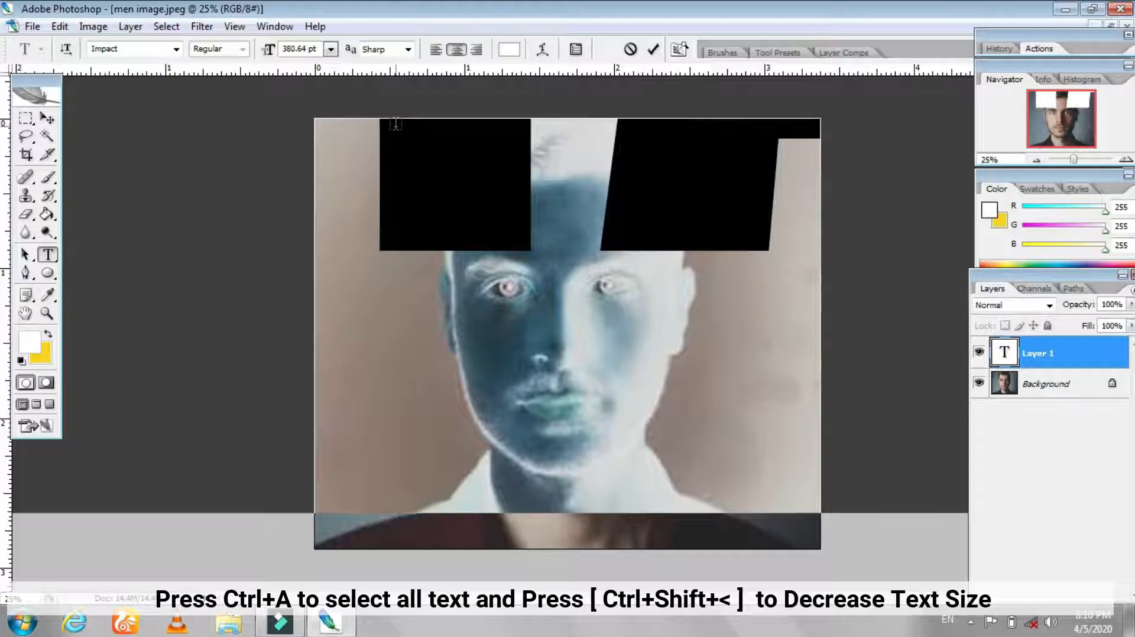
key(ctrl+shift+comma)
key(ctrl+shift+comma)
key(ctrl+shift+comma)
key(ctrl+shift+comma)
key(ctrl+shift+comma)
key(ctrl+shift+comma)
key(ctrl+shift+comma)
key(ctrl+shift+comma)
key(ctrl+shift+comma)
key(ctrl+shift+comma)
key(ctrl+shift+comma)
key(ctrl+shift+comma)
key(ctrl+shift+comma)
key(ctrl+shift+comma)
key(ctrl+shift+comma)
key(ctrl+shift+comma)
key(ctrl+shift+comma)
key(ctrl+shift+comma)
key(ctrl+shift+comma)
key(ctrl+shift+comma)
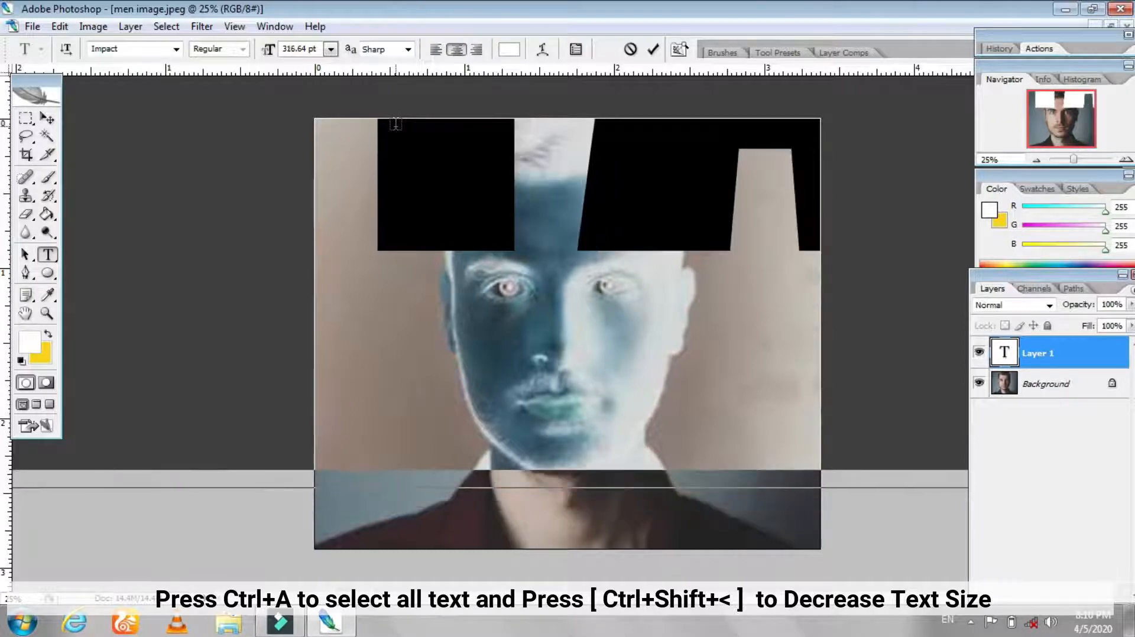
key(ctrl+shift+comma)
key(ctrl+shift+comma)
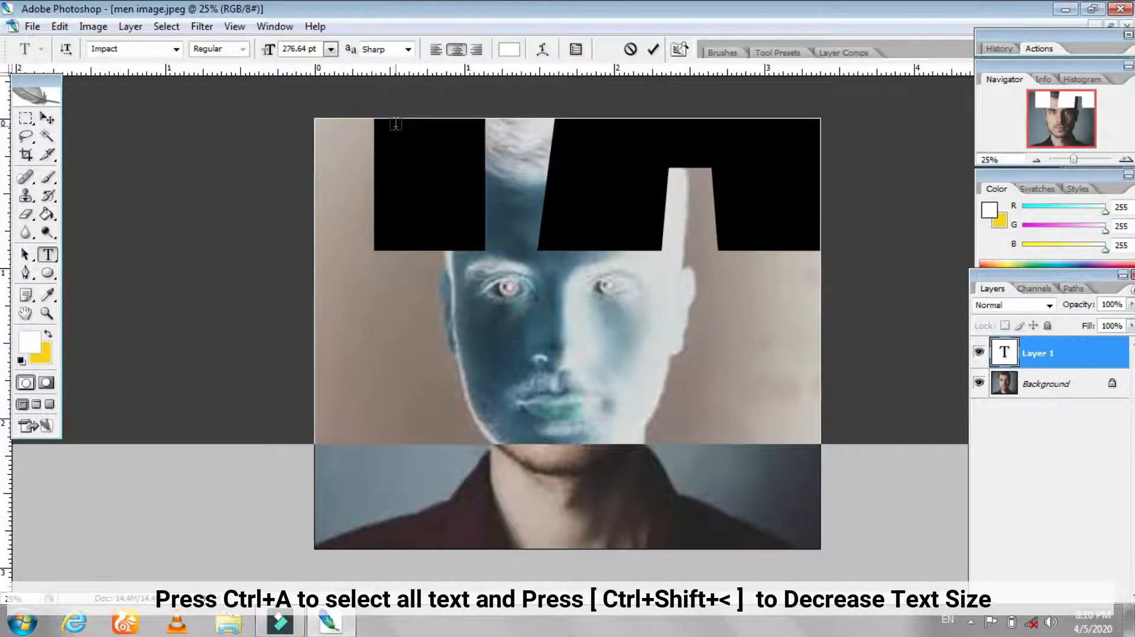
key(ctrl+shift+comma)
key(ctrl+shift+comma)
key(ctrl+shift+comma)
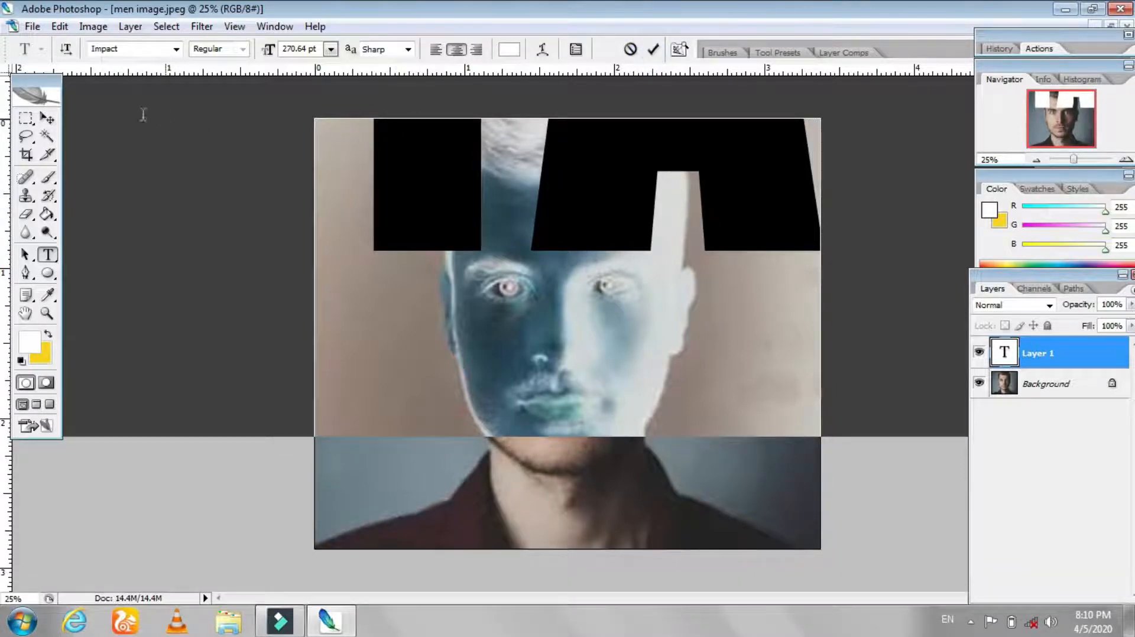
click(48, 118)
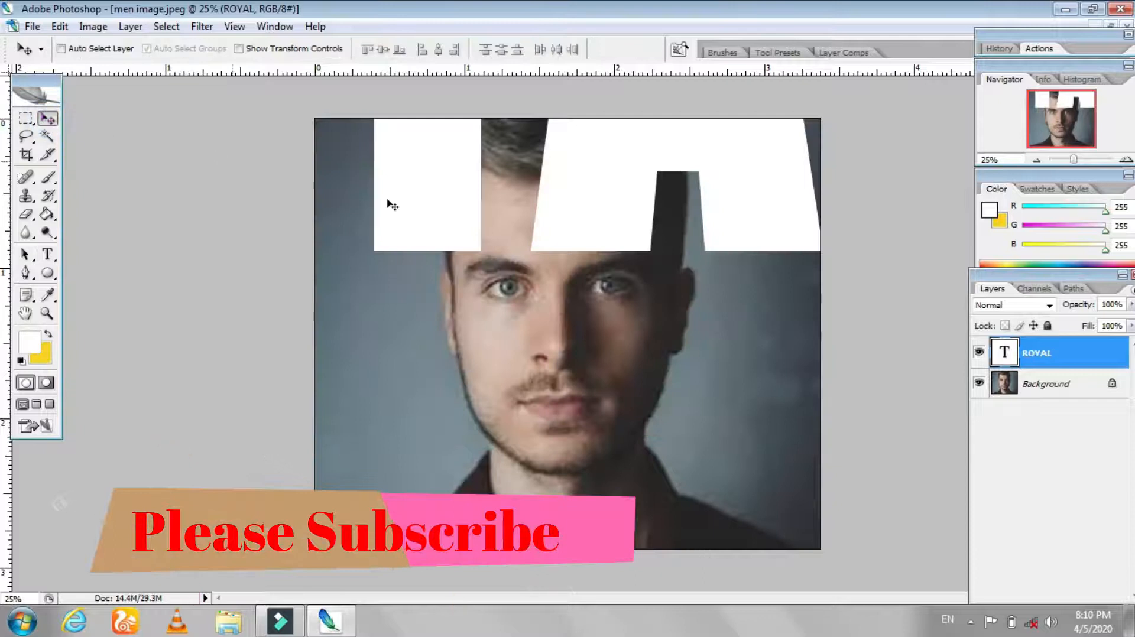
Move the oversized ROYAL text until its first letters R and O cover the photo.
drag(426, 223, 596, 495)
drag(408, 411, 725, 427)
drag(518, 419, 722, 433)
key(z)
scroll(473, 280, down, 3)
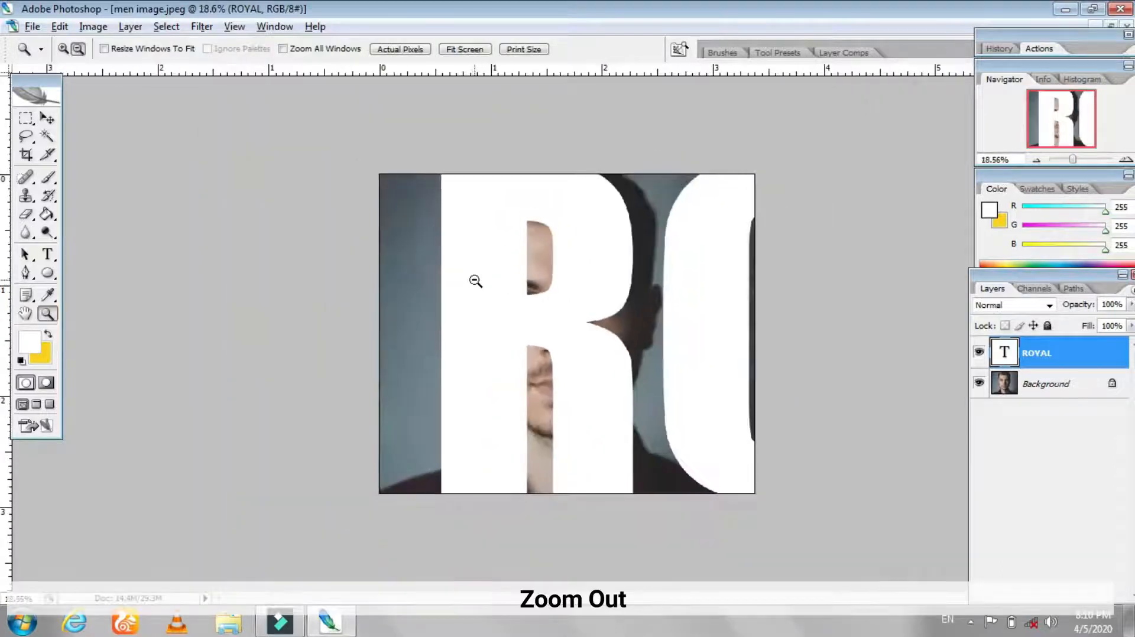
scroll(475, 281, down, 3)
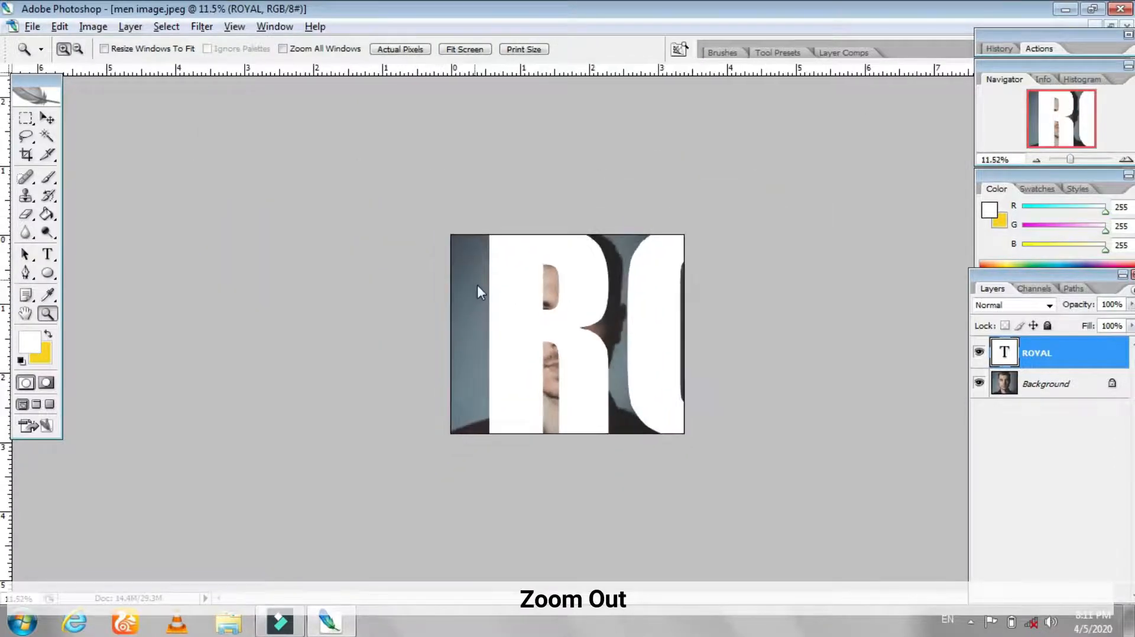
key(v)
drag(522, 355, 489, 347)
Scale the ROYAL text down proportionally to fit inside the photo, then scale it again to 41.5% on the forehead.
key(ctrl+t)
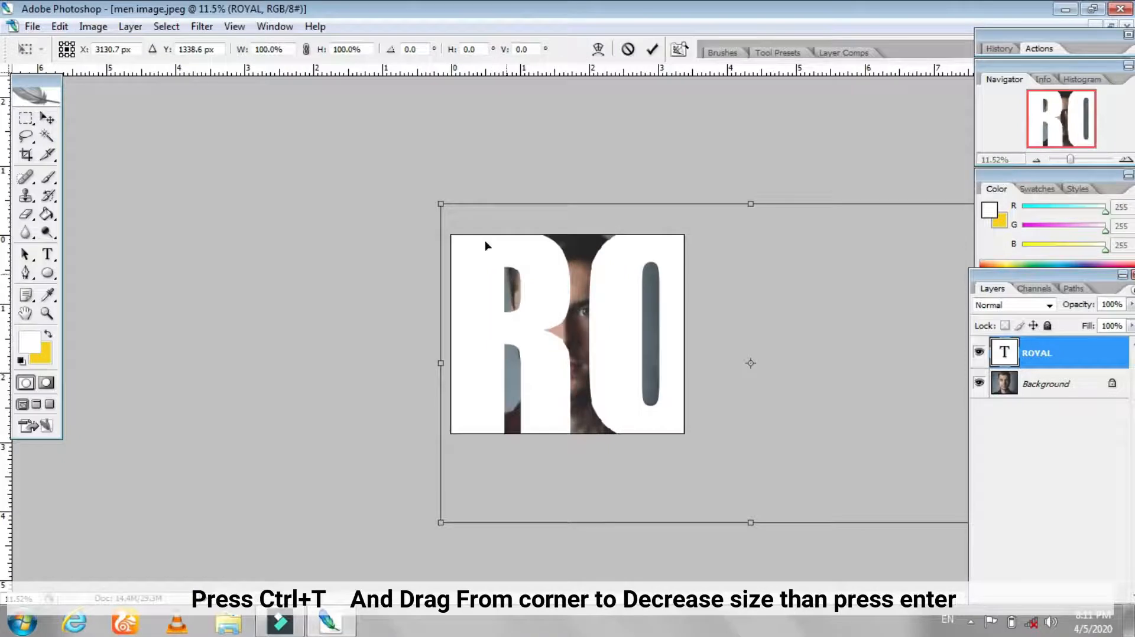
drag(452, 207, 657, 328)
key(Return)
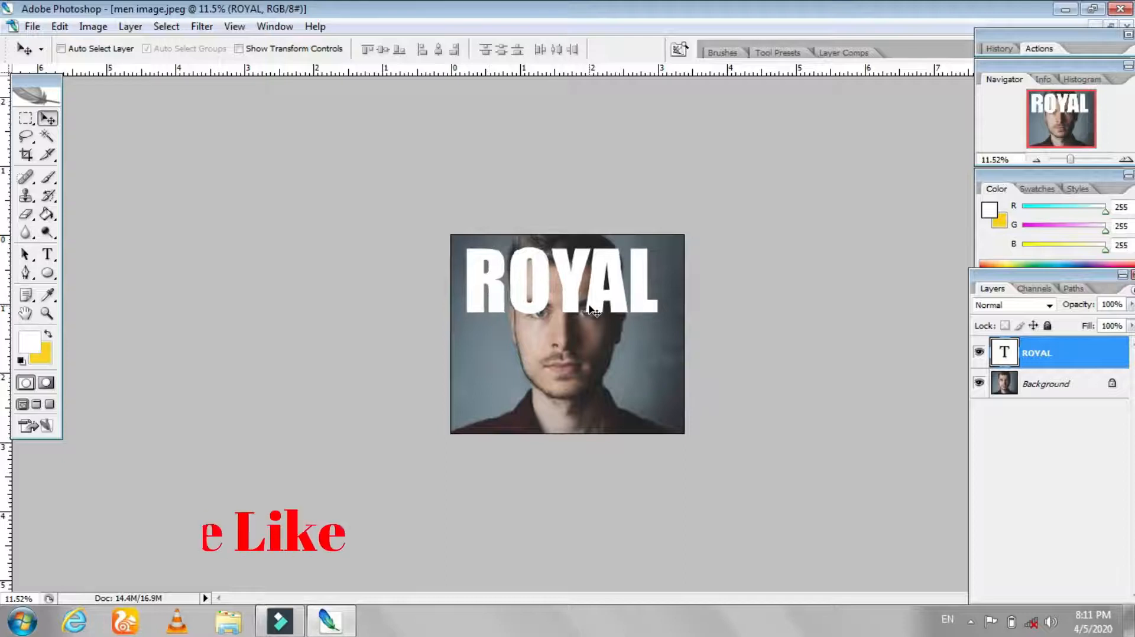
key(ctrl+t)
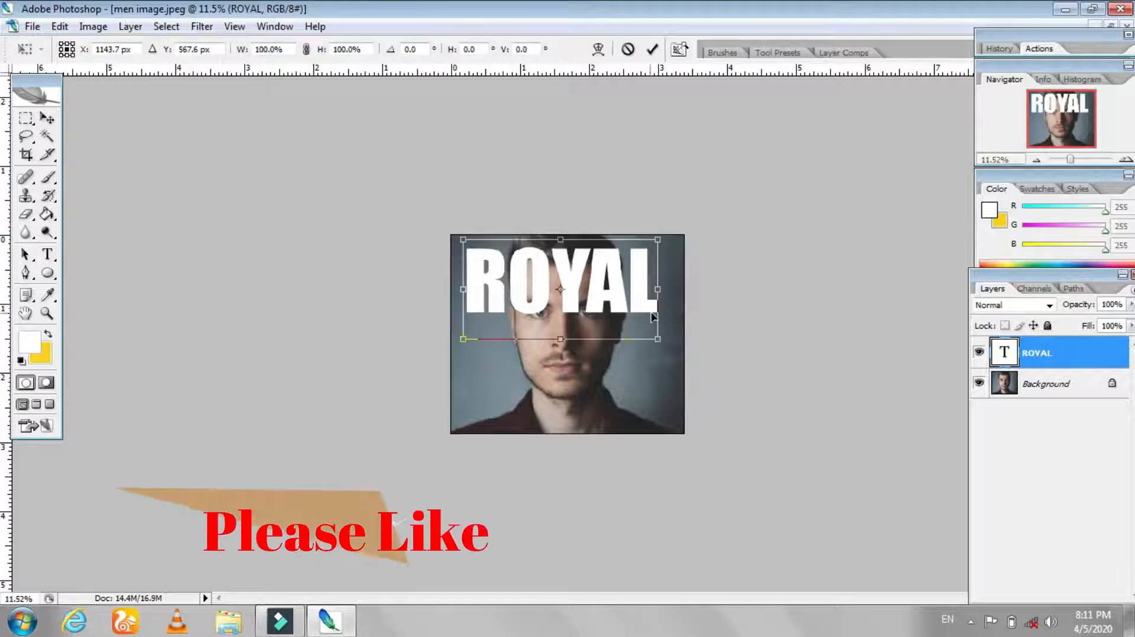
drag(657, 338, 603, 314)
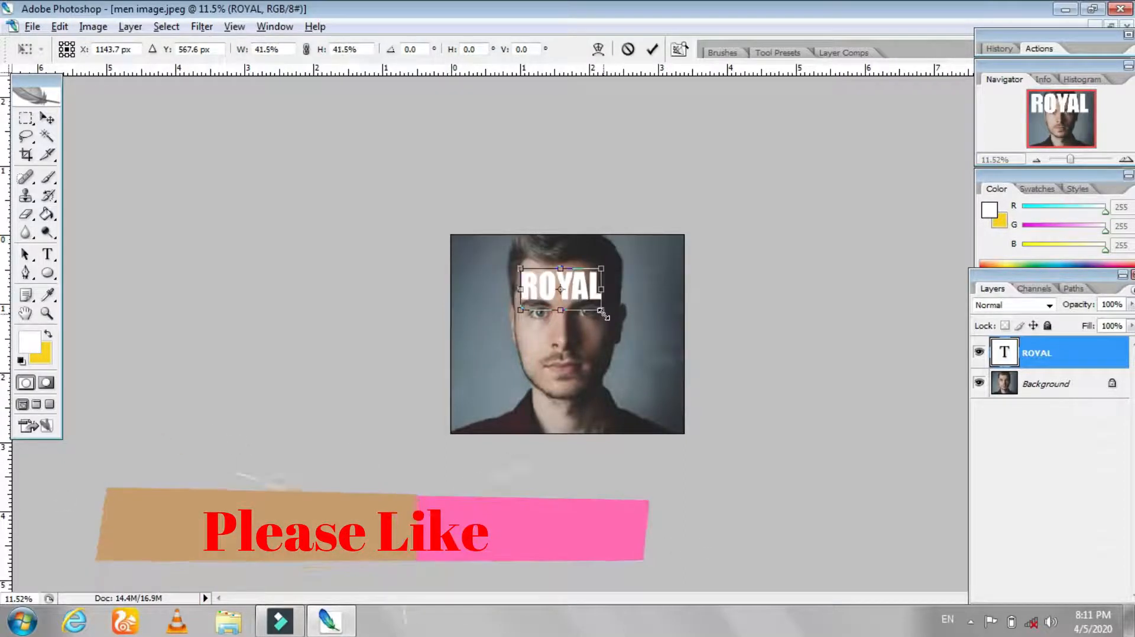
key(Return)
Move the ROYAL text into the upper left corner of the photo.
key(z)
drag(571, 268, 684, 341)
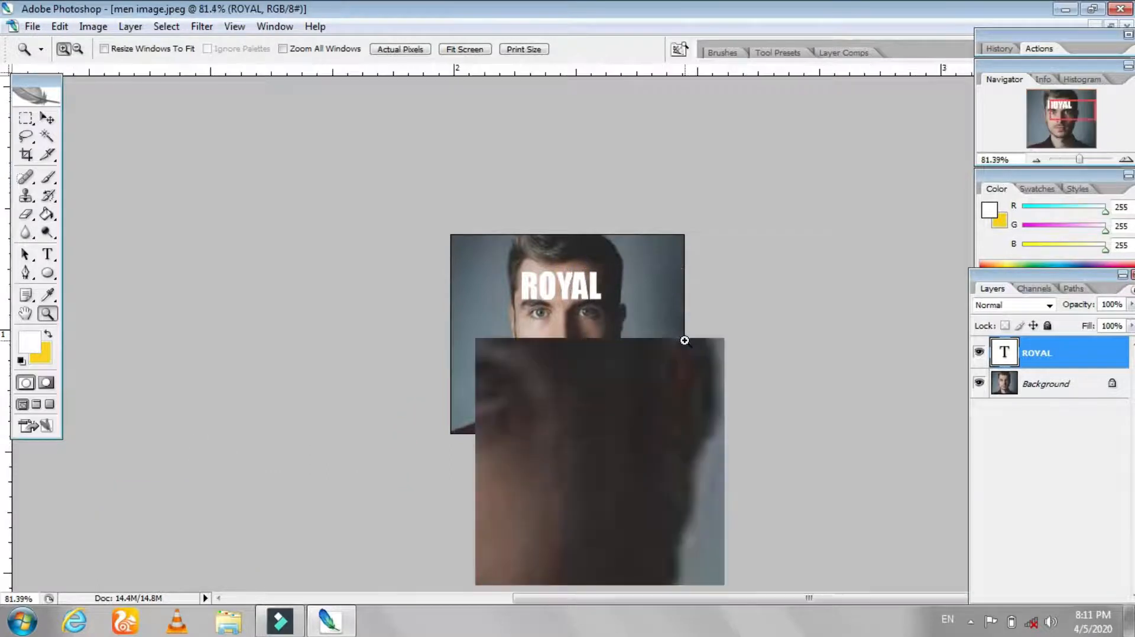
right_click(685, 342)
click(454, 53)
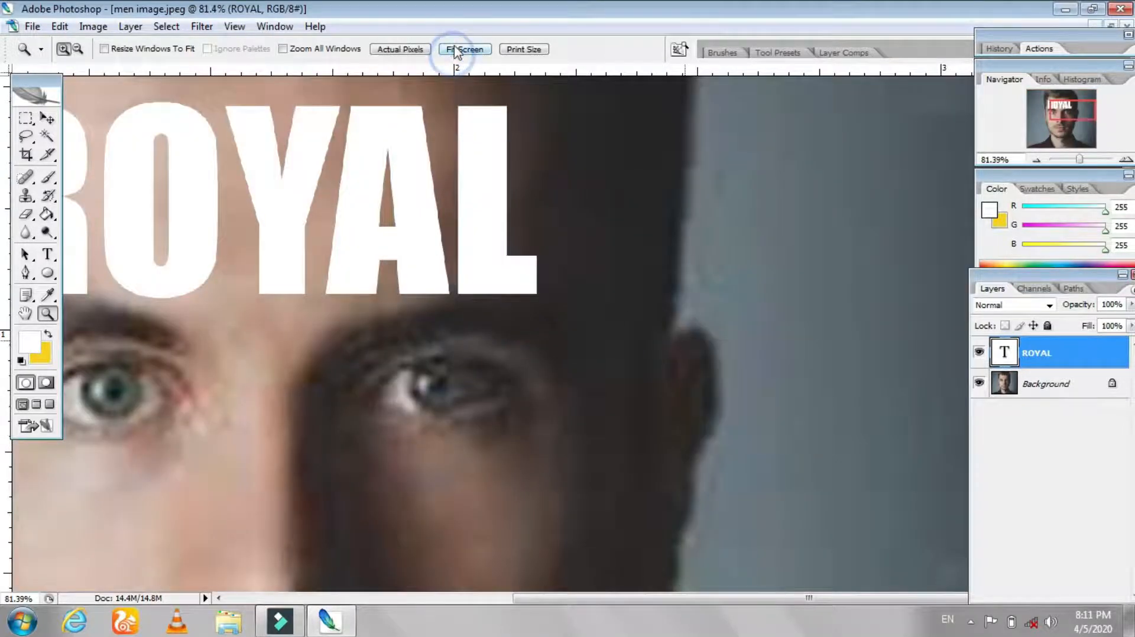
click(456, 50)
key(v)
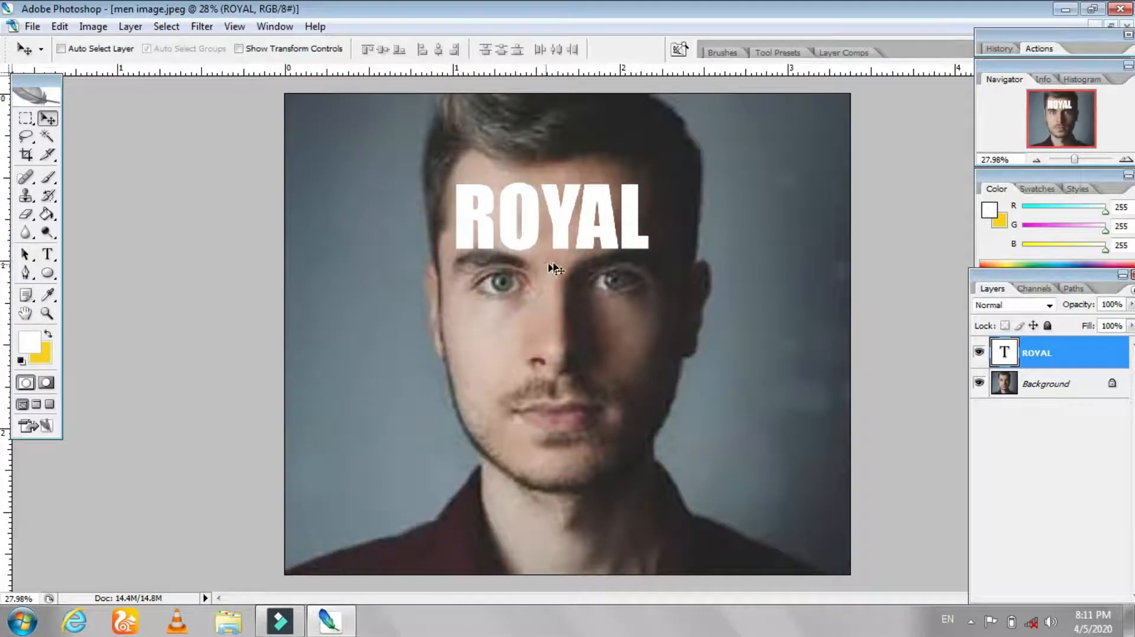
drag(558, 228, 384, 138)
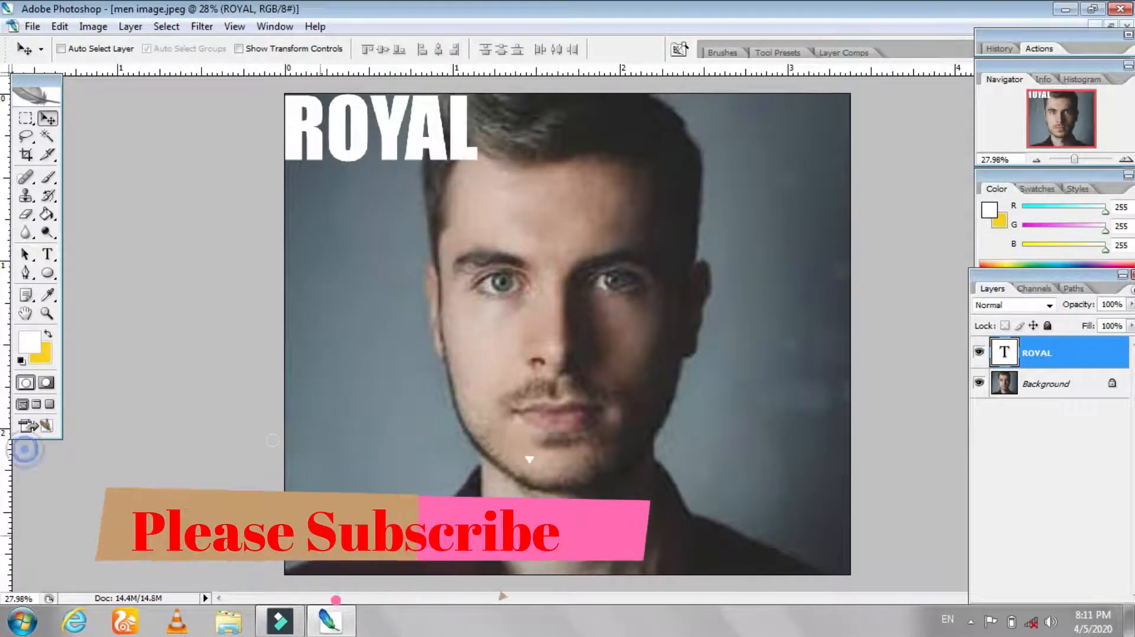
Place one vertical guide down the middle of the face and another outside the canvas's left edge.
drag(559, 502, 558, 386)
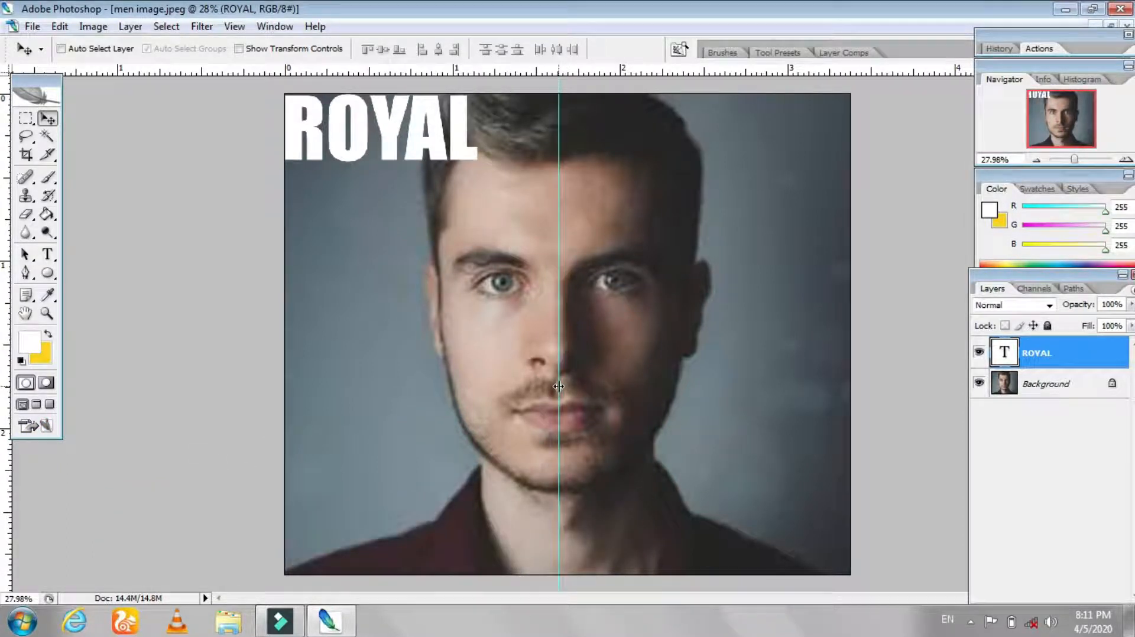
drag(36, 479, 375, 464)
drag(19, 432, 135, 454)
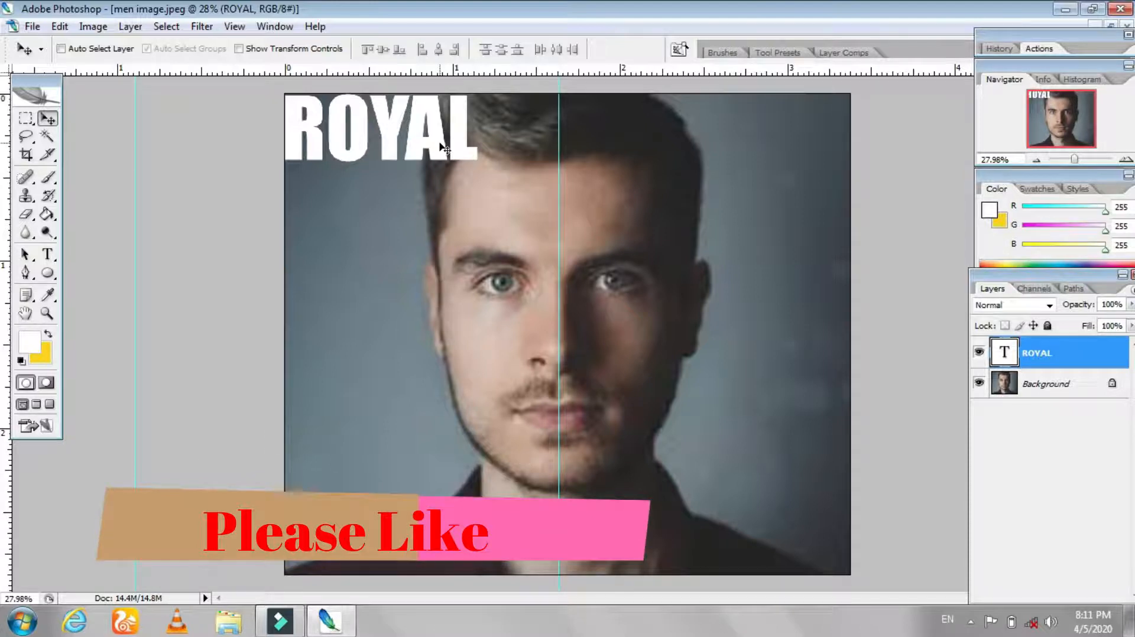
Duplicate the ROYAL text twice, stacking the two copies beneath the original.
drag(447, 157, 476, 300)
drag(461, 260, 462, 366)
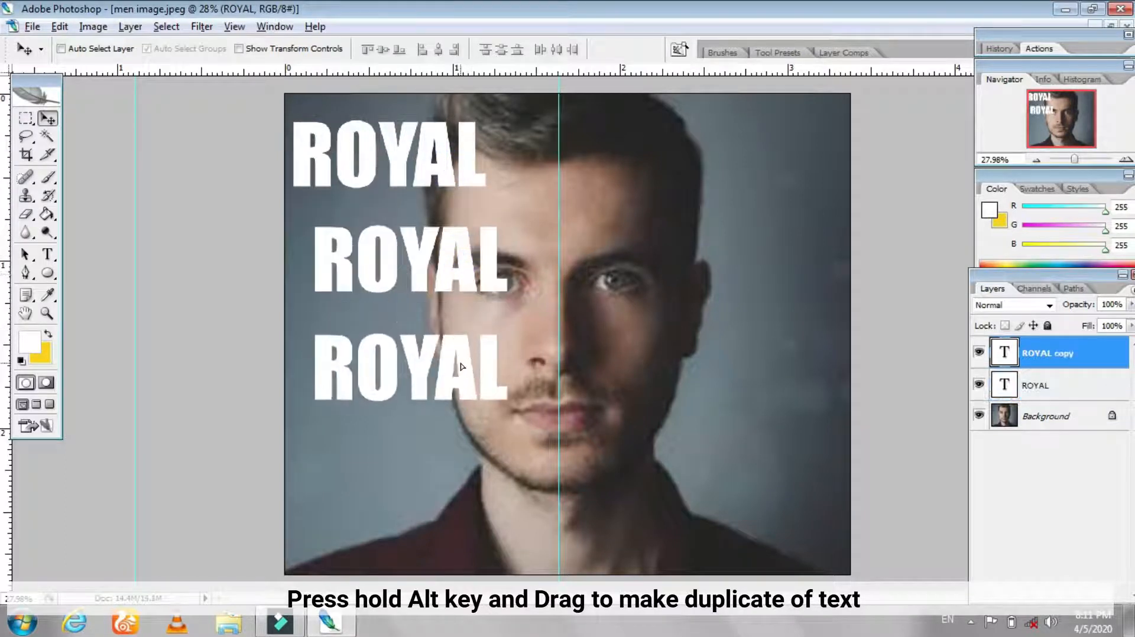
Change the middle copy of ROYAL to read "MEN".
key(t)
double_click(426, 275)
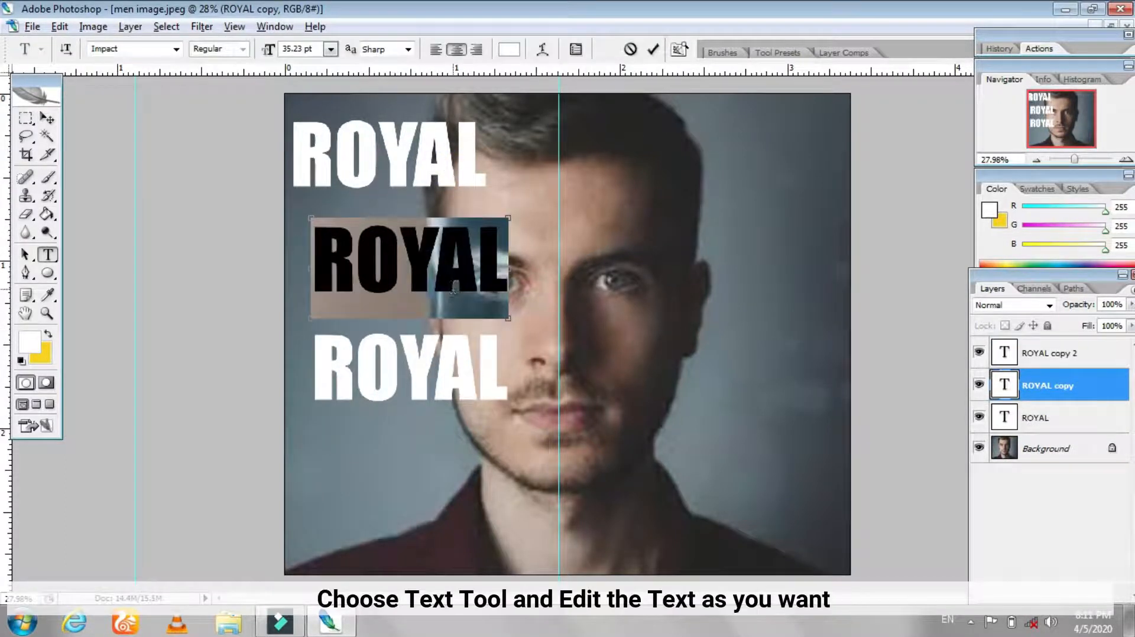
text(MEN)
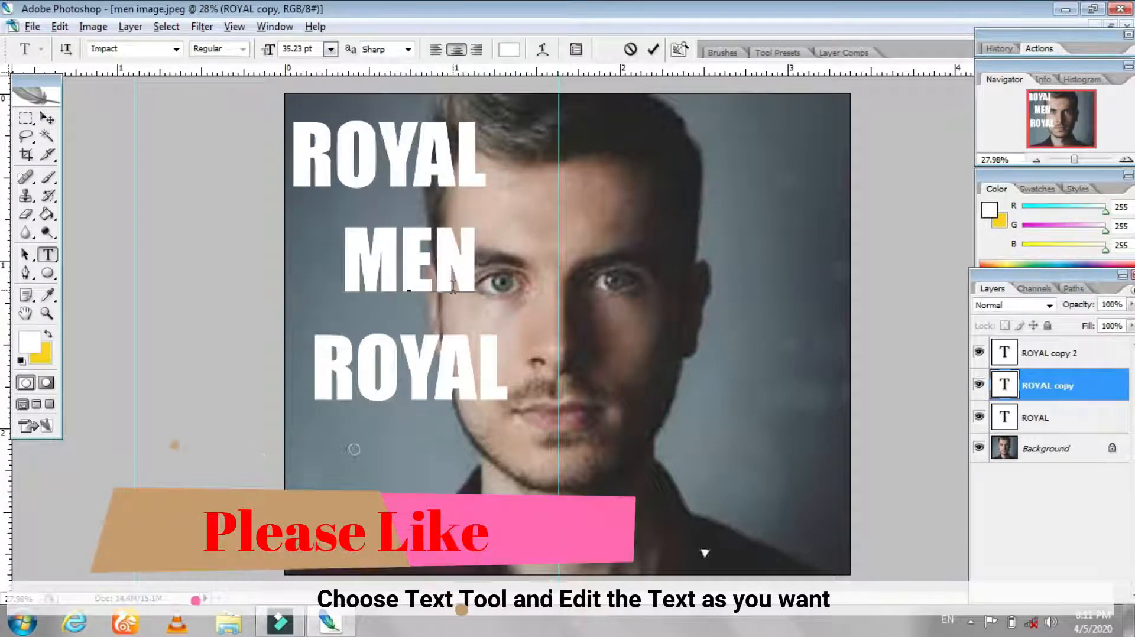
click(653, 49)
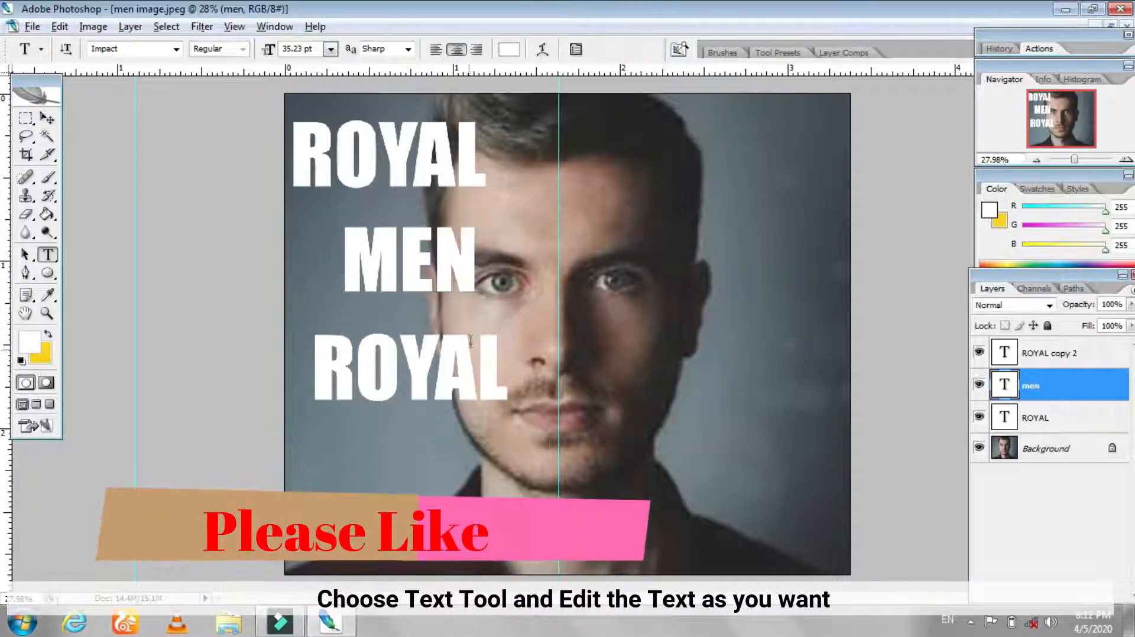
Change the lowest copy of ROYAL to read "INDIAN".
click(432, 385)
double_click(432, 385)
text(indian)
click(653, 49)
Duplicate the INDIAN text below itself and change the copy to read "NATION".
key(v)
drag(436, 377, 401, 596)
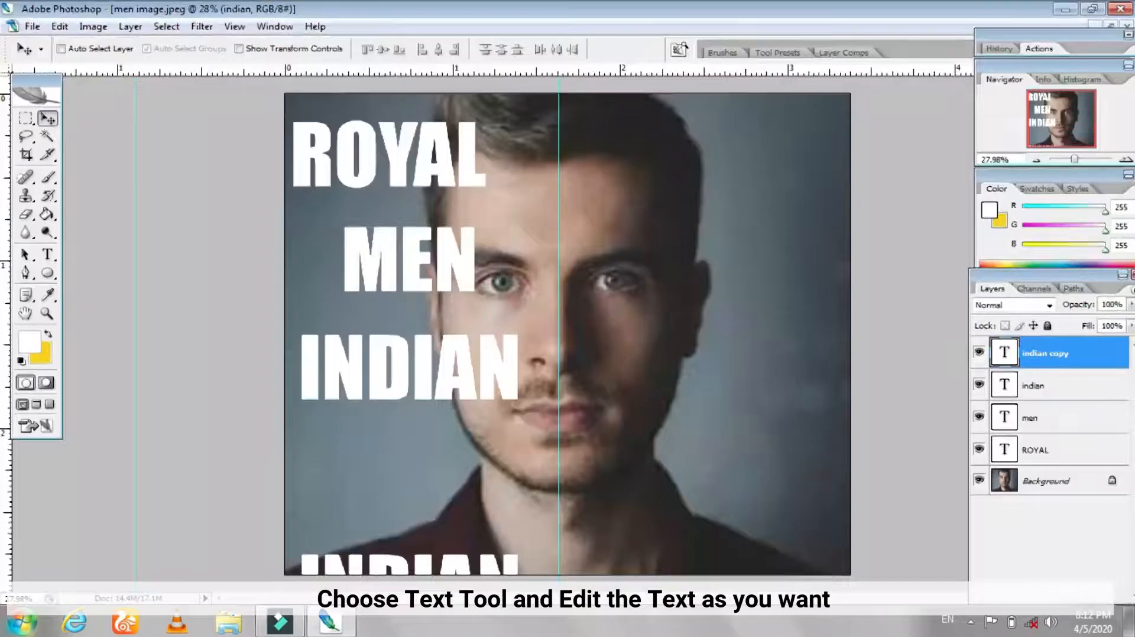
drag(417, 508, 418, 412)
click(48, 255)
double_click(414, 492)
text(nation)
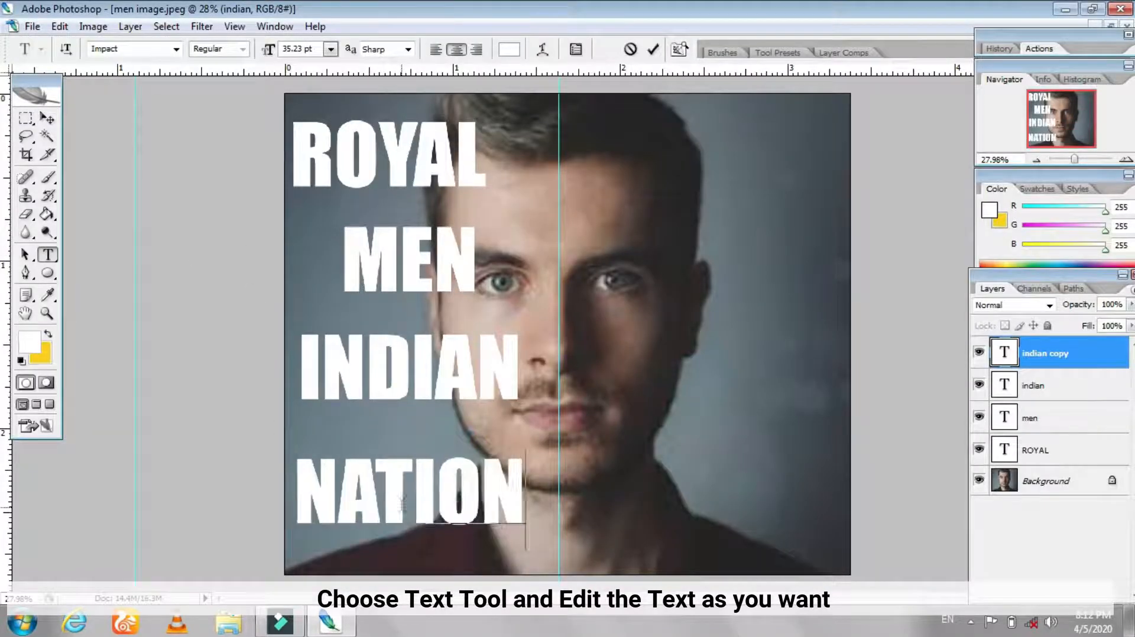
click(654, 49)
Move NATION up close beneath INDIAN, and place a duplicate across the right half of the face reading "PROUD".
click(47, 118)
drag(450, 498, 455, 459)
drag(455, 460, 698, 321)
click(48, 254)
double_click(697, 323)
text(proud)
click(653, 49)
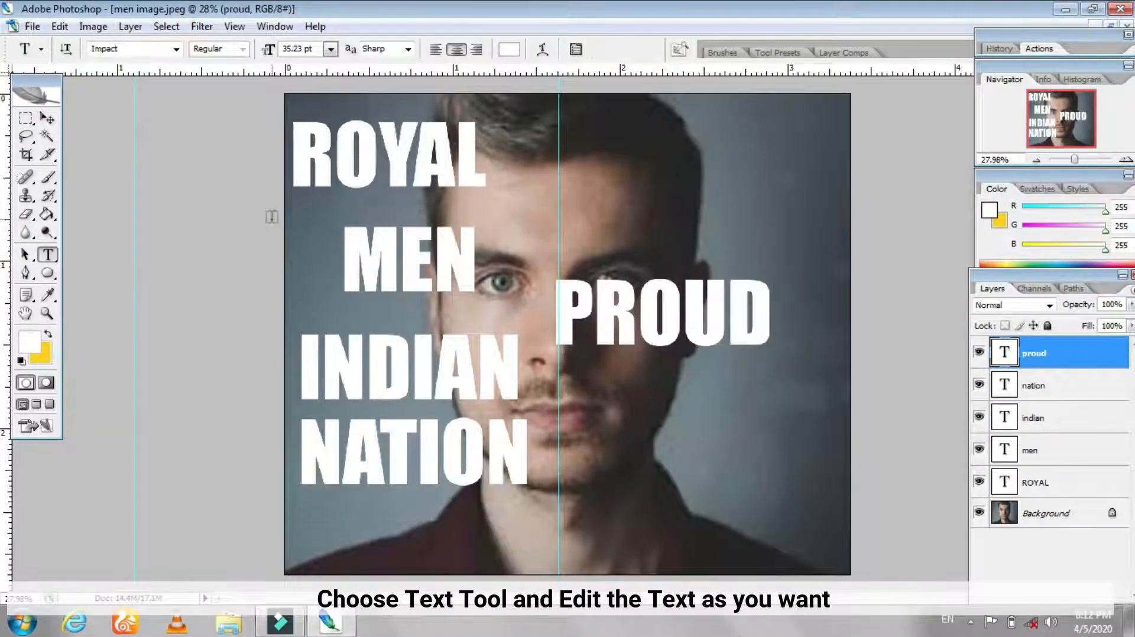
Duplicate the ROYAL text onto the right side of the forehead and change the copy to read "BOY".
click(47, 118)
drag(404, 177, 558, 191)
click(47, 254)
double_click(567, 186)
text(boy)
click(653, 49)
Rotate the BOY text 90° clockwise and move it up against the end of ROYAL.
click(47, 119)
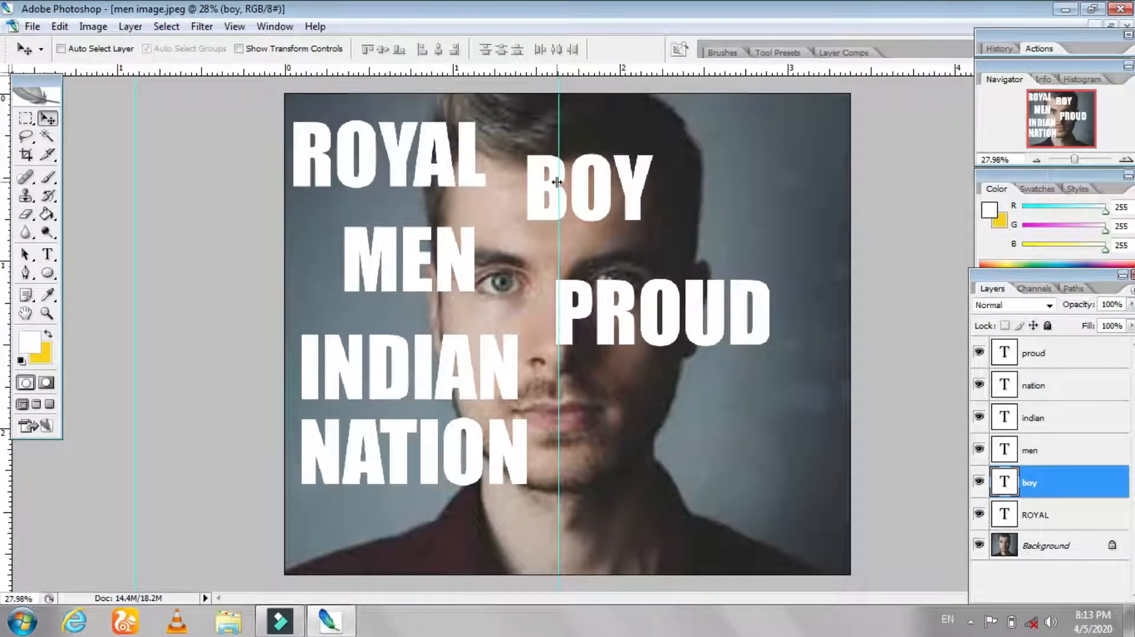
key(ctrl+t)
right_click(605, 184)
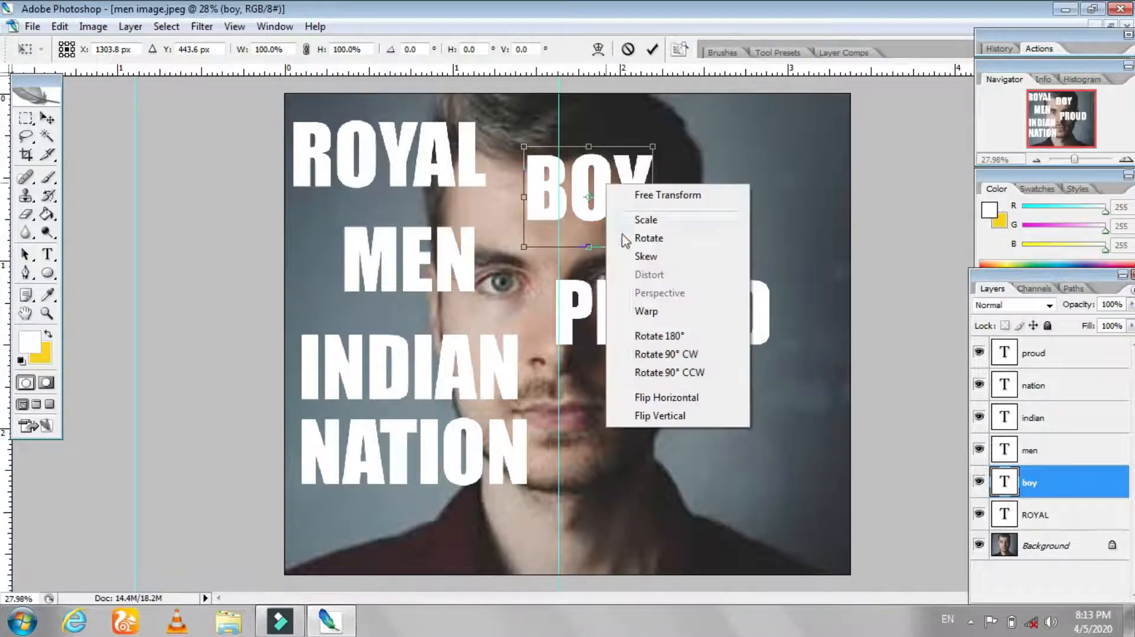
click(679, 357)
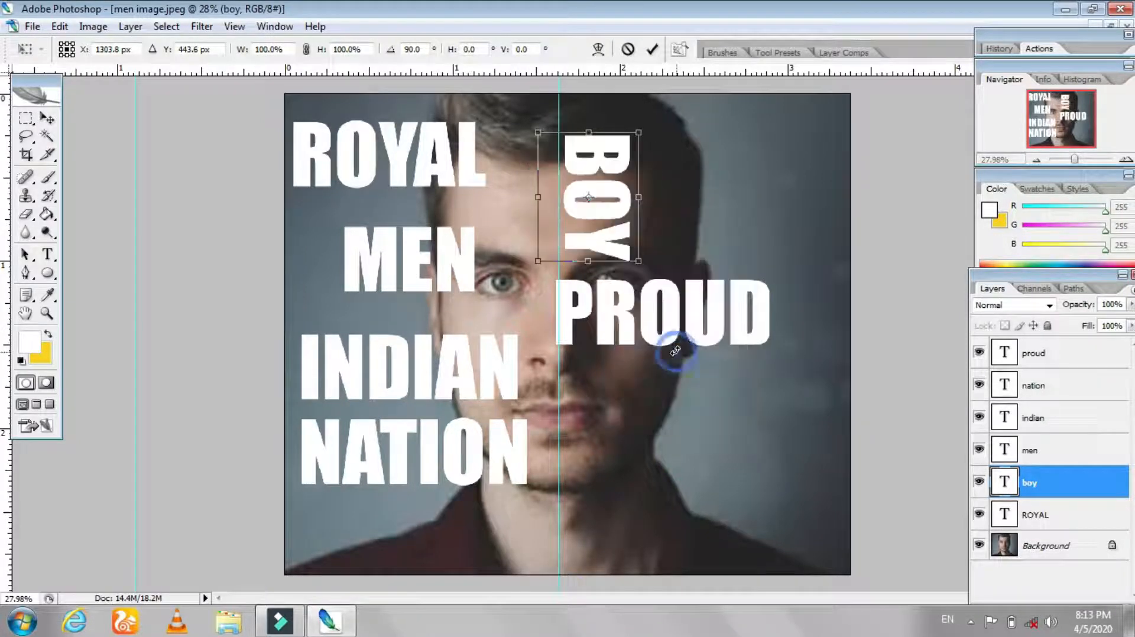
click(652, 50)
drag(614, 236, 538, 198)
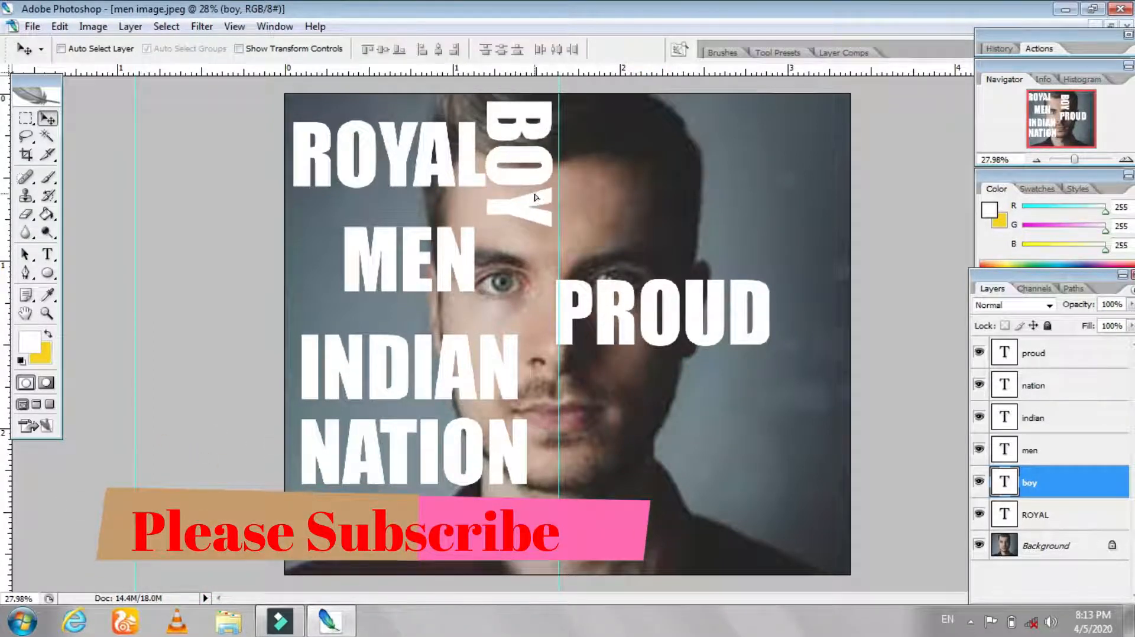
Move the ROYAL text straight up so its top lines up with the vertical BOY near the image's upper edge.
right_click(441, 174)
click(490, 184)
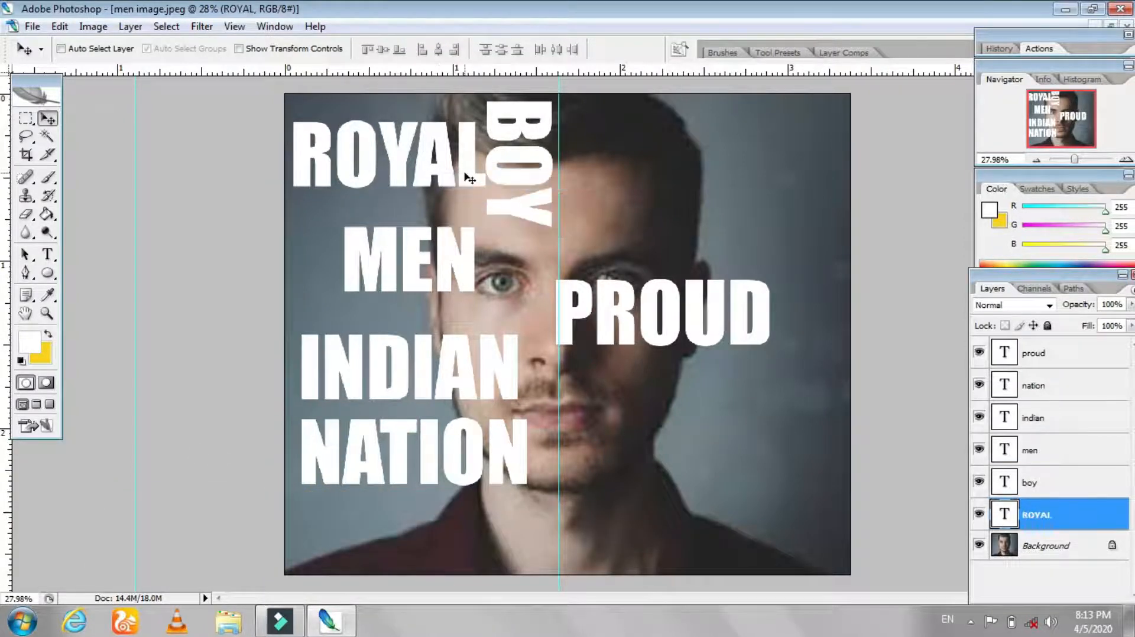
drag(469, 177, 465, 163)
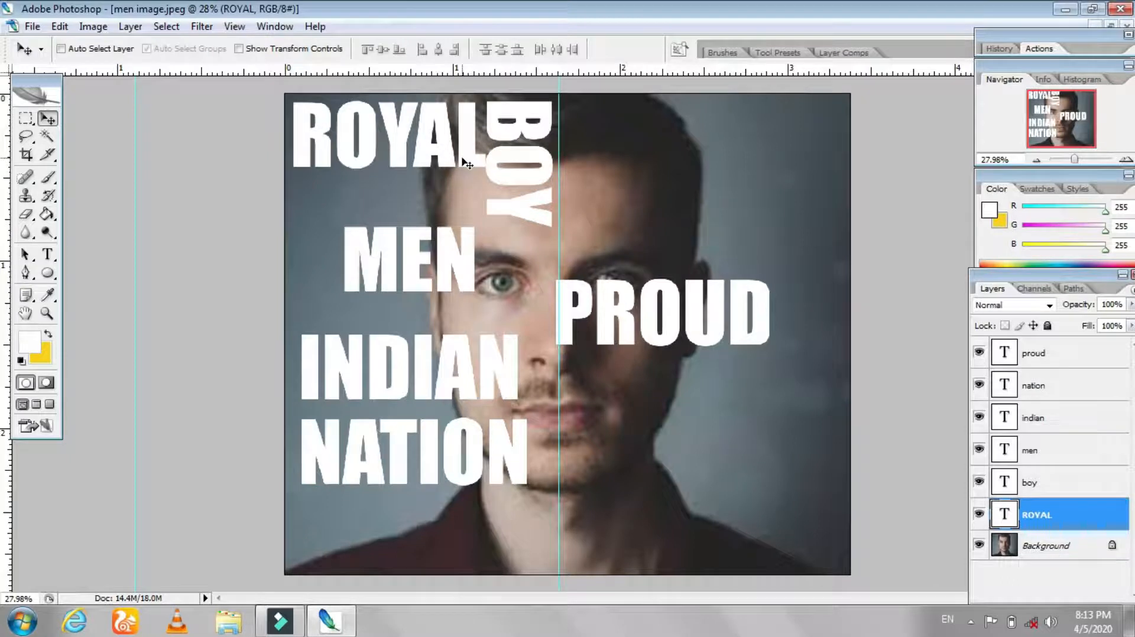
Scale the vertical BOY down to the height of ROYAL and place it right after the letter L.
ctrl+click(523, 213)
key(ctrl+t)
drag(486, 227, 518, 169)
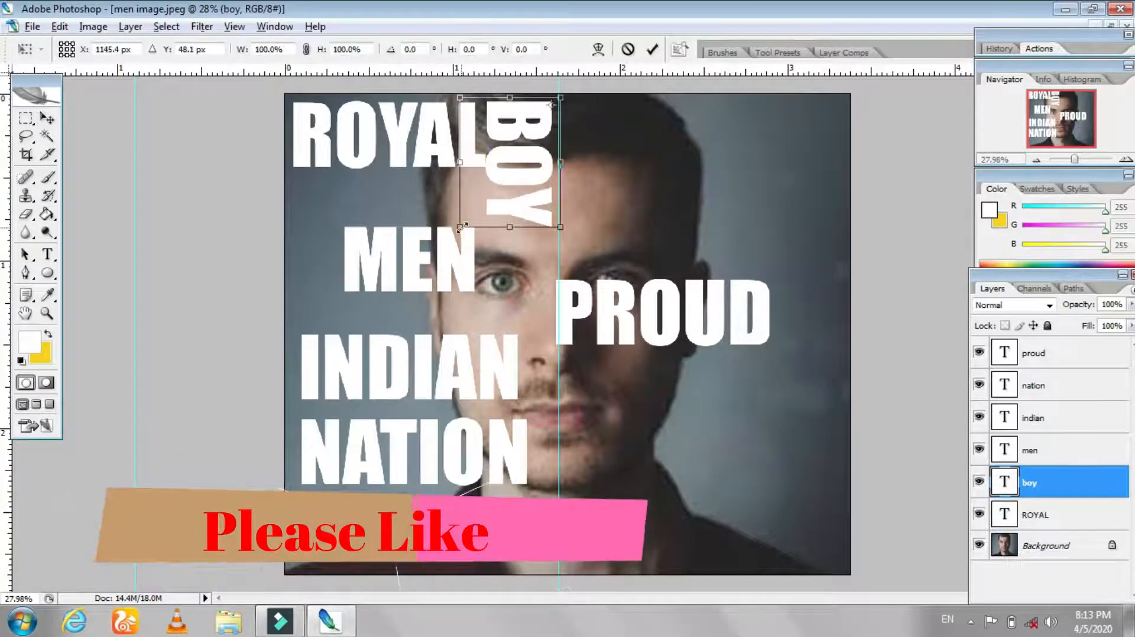
key(Return)
drag(436, 161, 421, 160)
drag(500, 167, 489, 167)
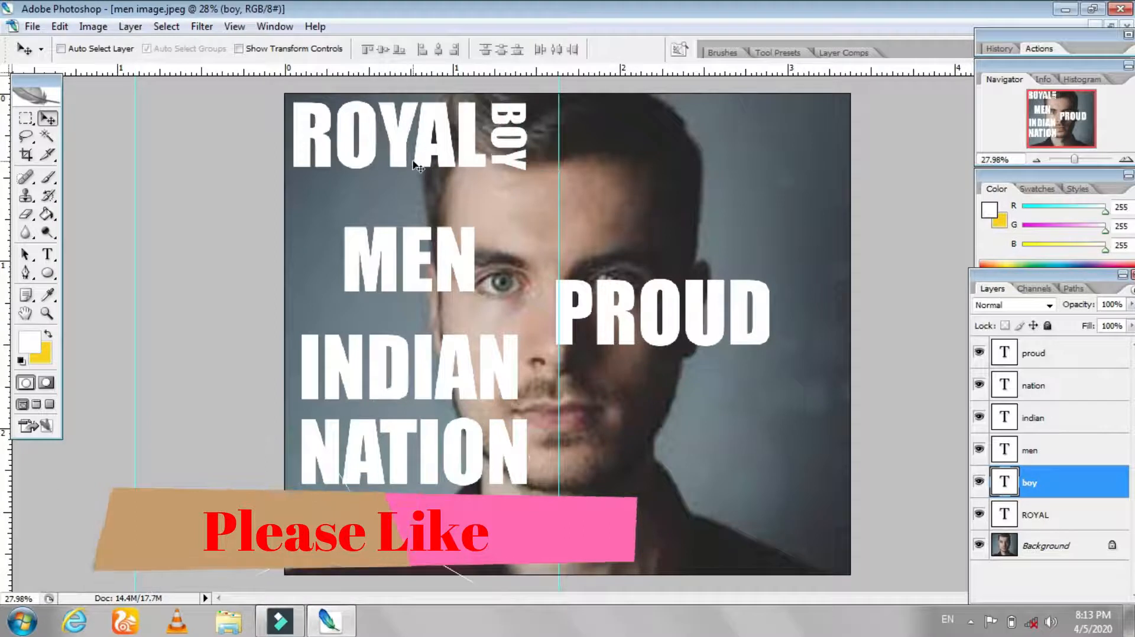
Scale ROYAL and BOY together with transform controls so they span from the image's left edge to the centre guide.
shift+click(1042, 515)
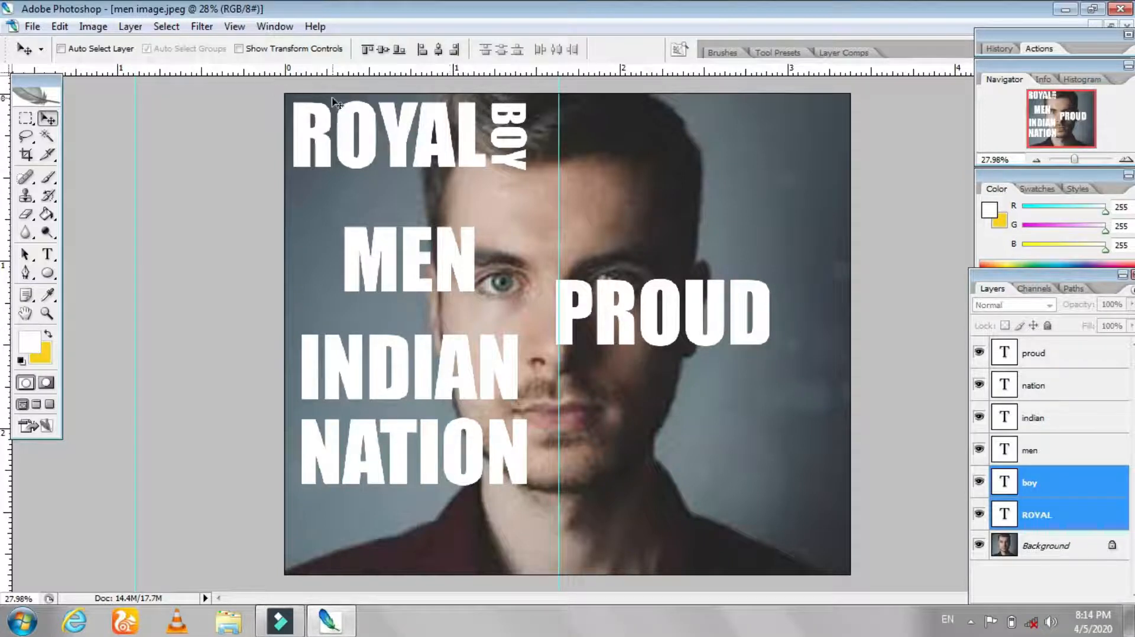
click(273, 48)
drag(527, 171, 535, 173)
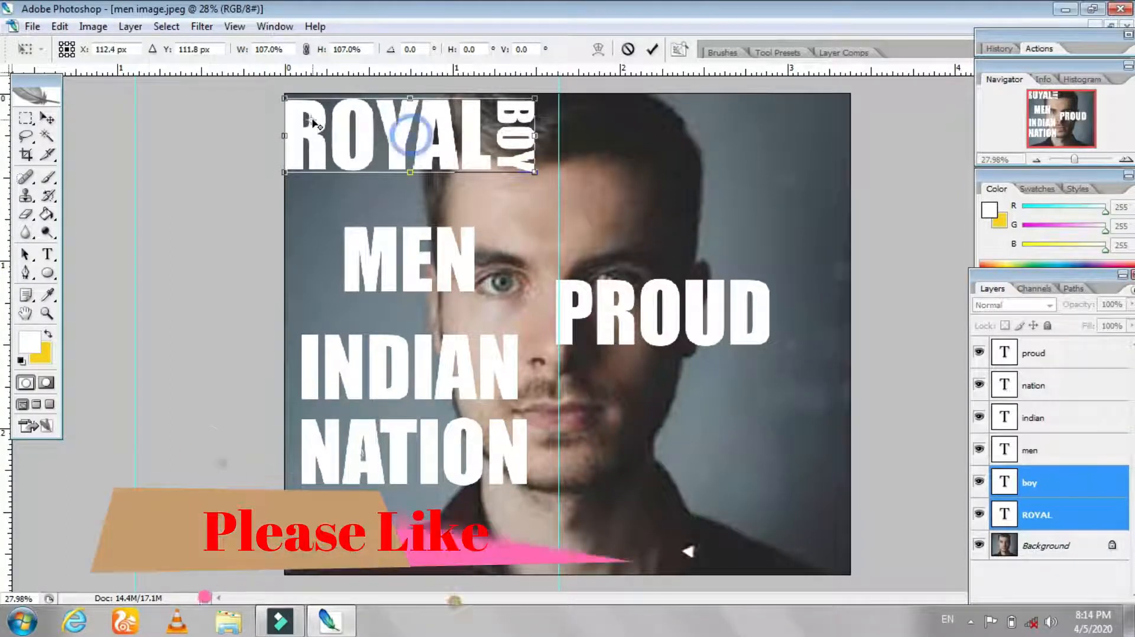
drag(410, 136, 285, 99)
drag(535, 172, 494, 172)
key(Return)
Enlarge the MEN text and fit it directly beneath ROYAL, starting at the image's left edge.
ctrl+click(391, 278)
drag(478, 318, 527, 354)
drag(496, 295, 483, 286)
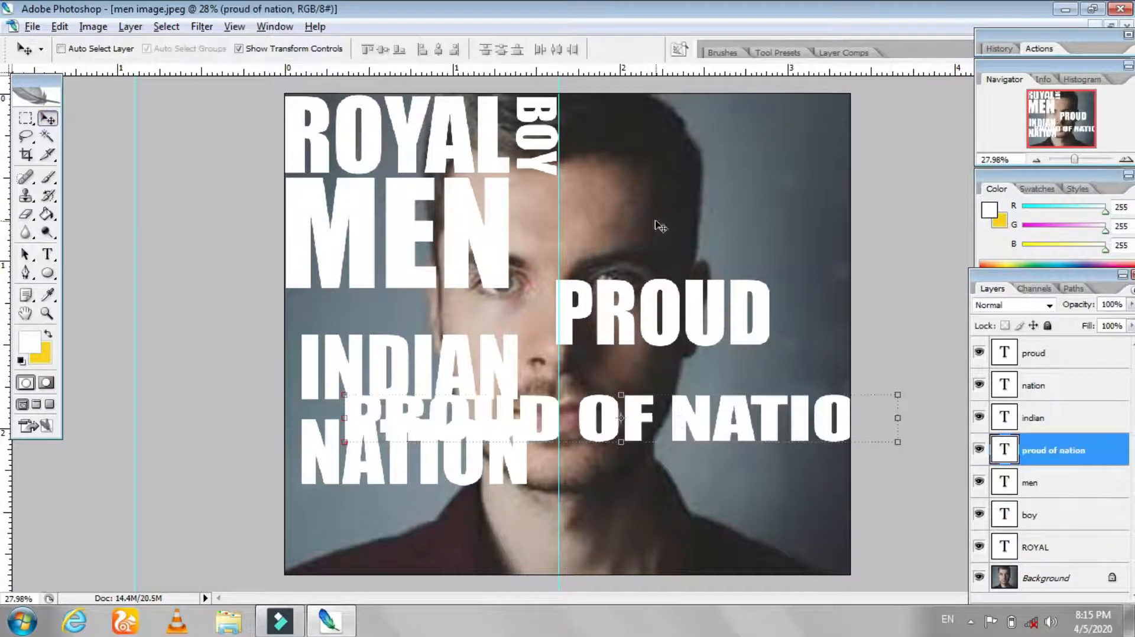
Turn the PROUD OF NATION text vertical and fit it along the centre guide beneath MEN.
drag(620, 414, 621, 304)
key(ctrl+t)
drag(770, 242, 690, 473)
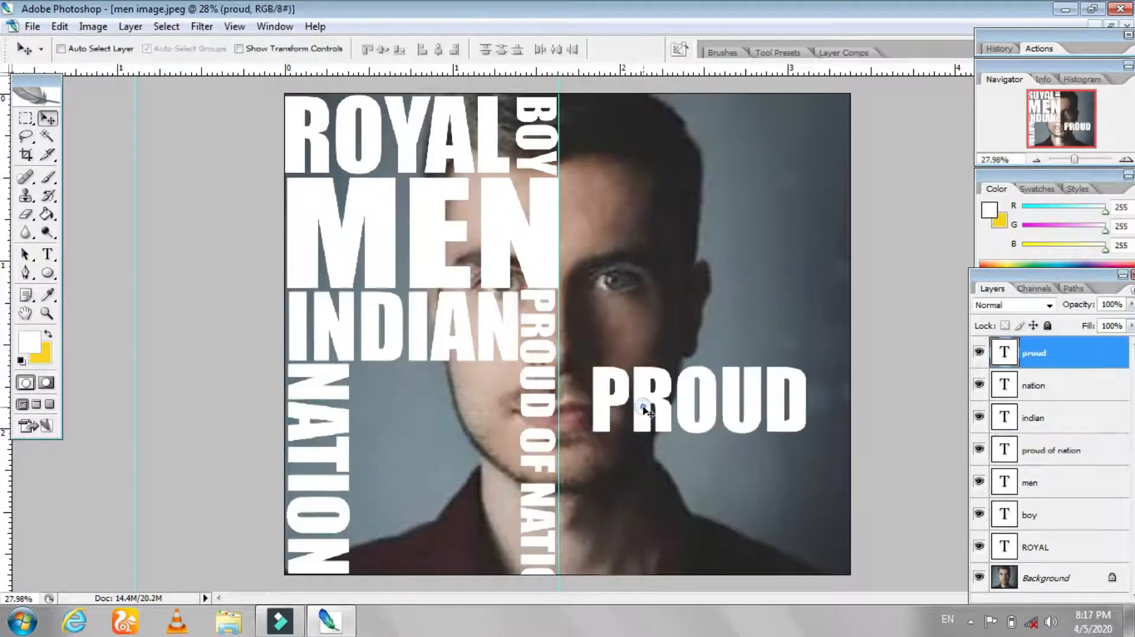
Fit PROUD beneath INDIAN between the two vertical texts, and change the wording of one copy to "BOY OF".
drag(733, 408, 482, 417)
key(ctrl+t)
key(Return)
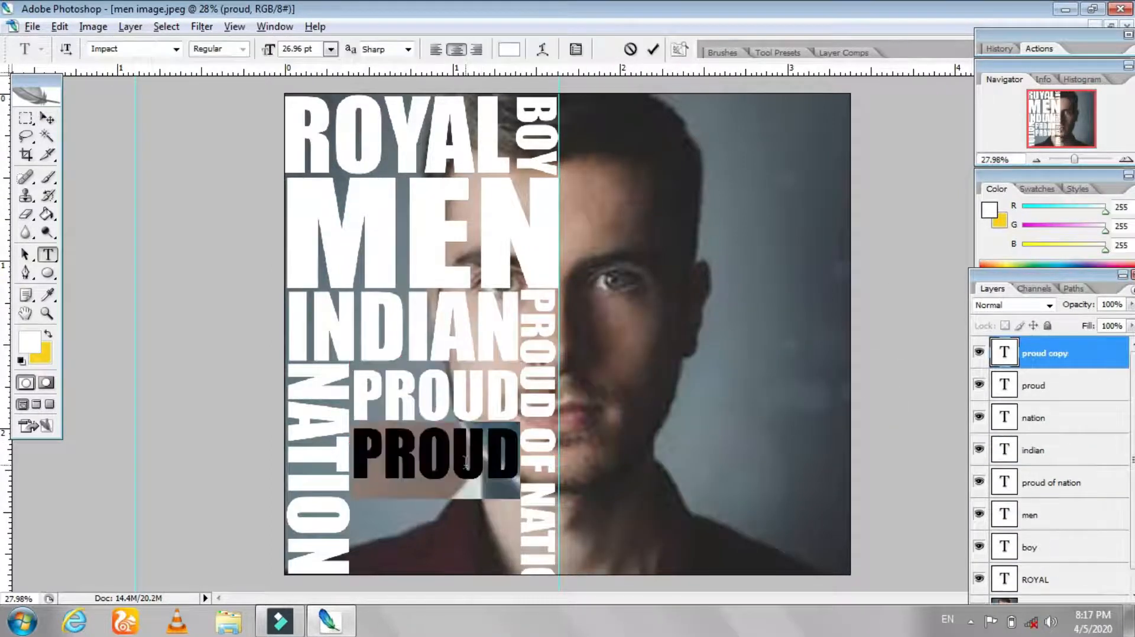
text(BOY O)
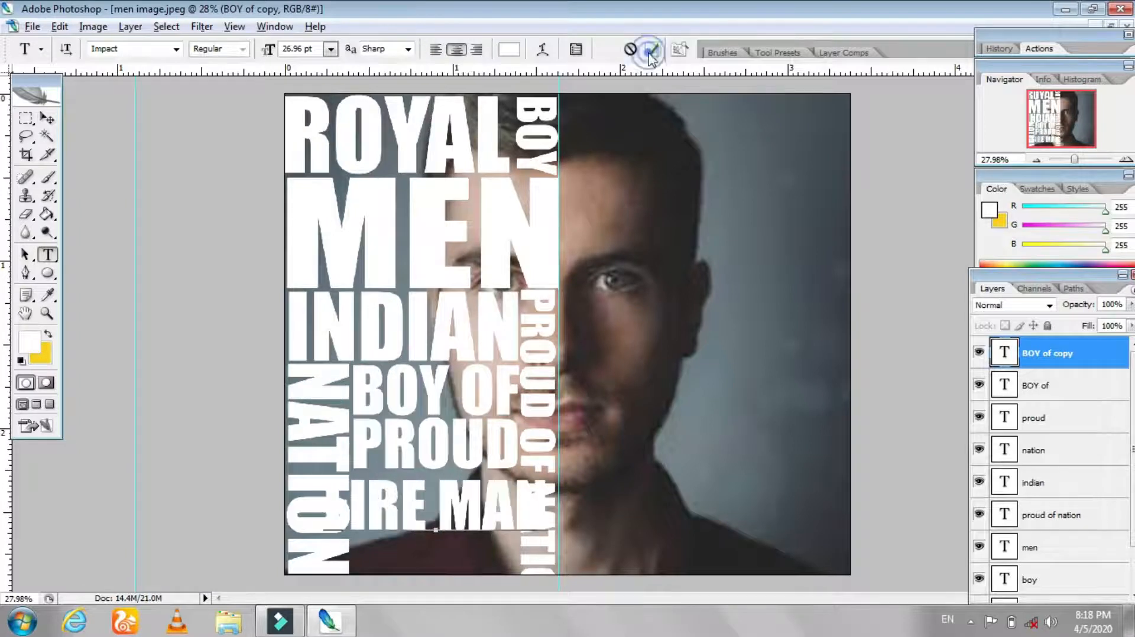
Scale the FIRE MAN text to fit beneath PROUD and duplicate it twice downward to the image's lower edge.
click(650, 52)
key(v)
key(ctrl+t)
drag(547, 551, 519, 523)
key(Return)
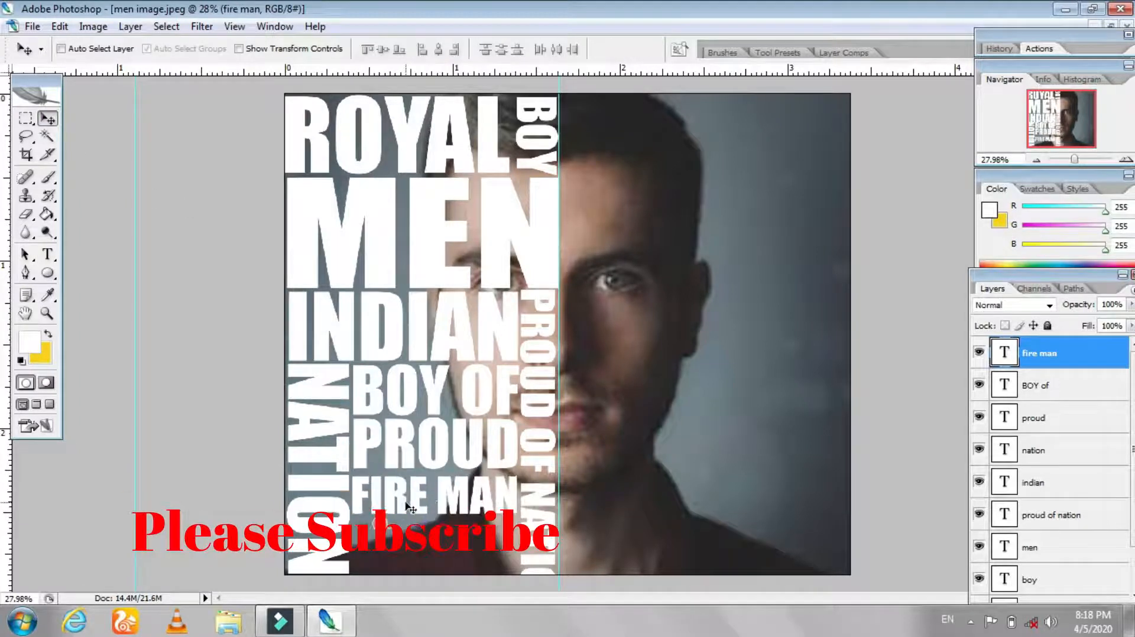
drag(707, 512, 708, 552)
drag(430, 547, 430, 588)
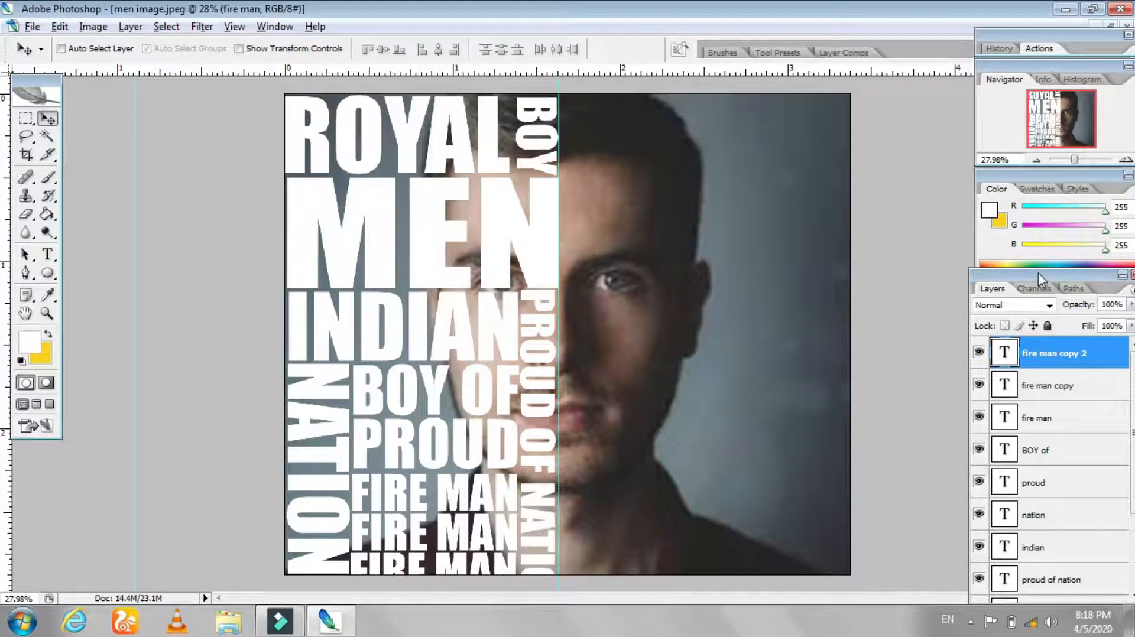
Select all the text layers from fire man copy 2 to ROYAL and group them into a new smart object.
drag(1034, 273, 1016, 101)
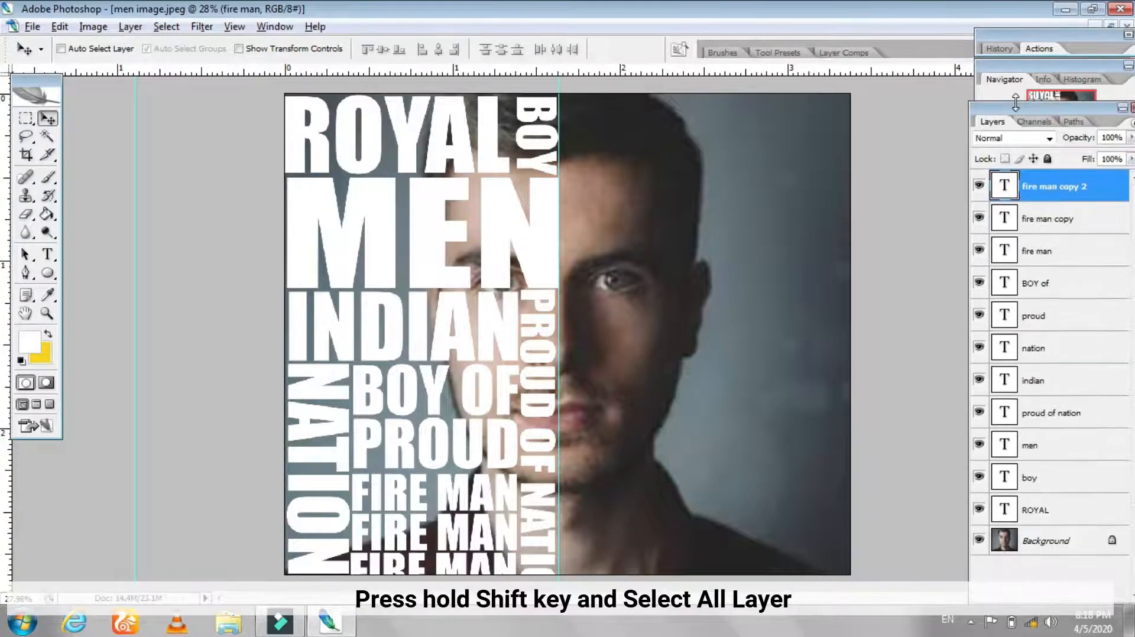
shift+click(1040, 510)
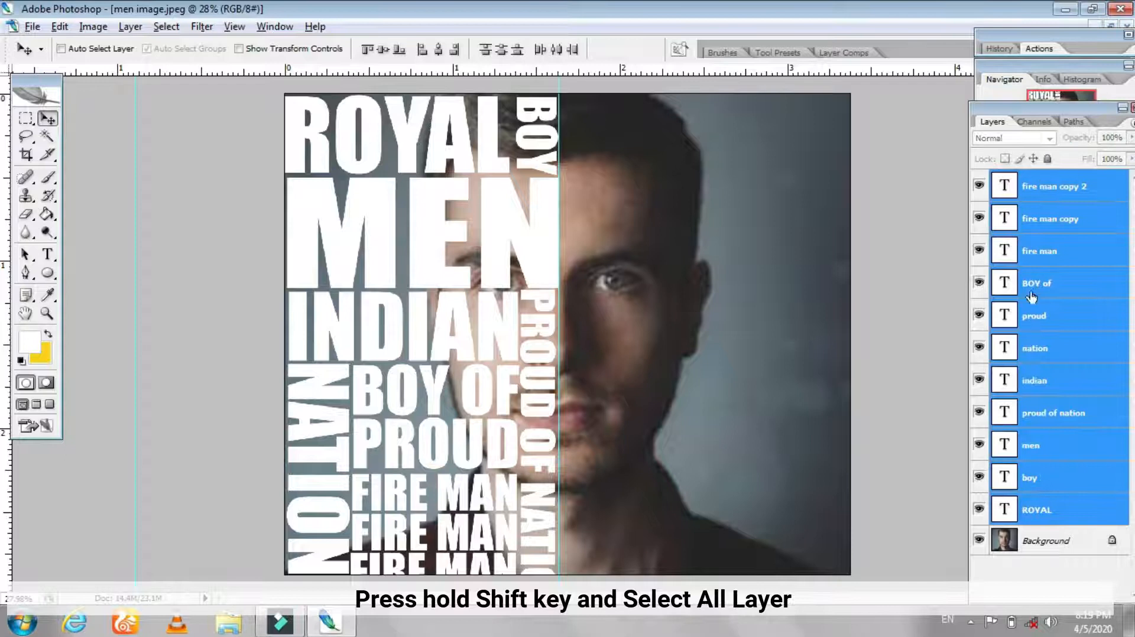
right_click(1063, 279)
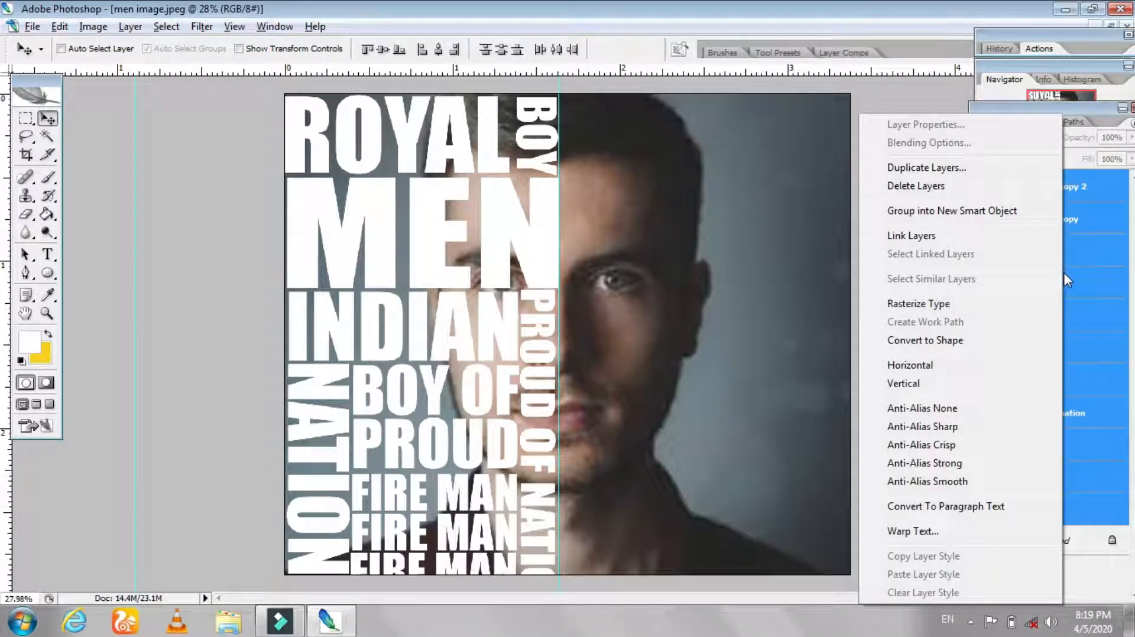
click(997, 214)
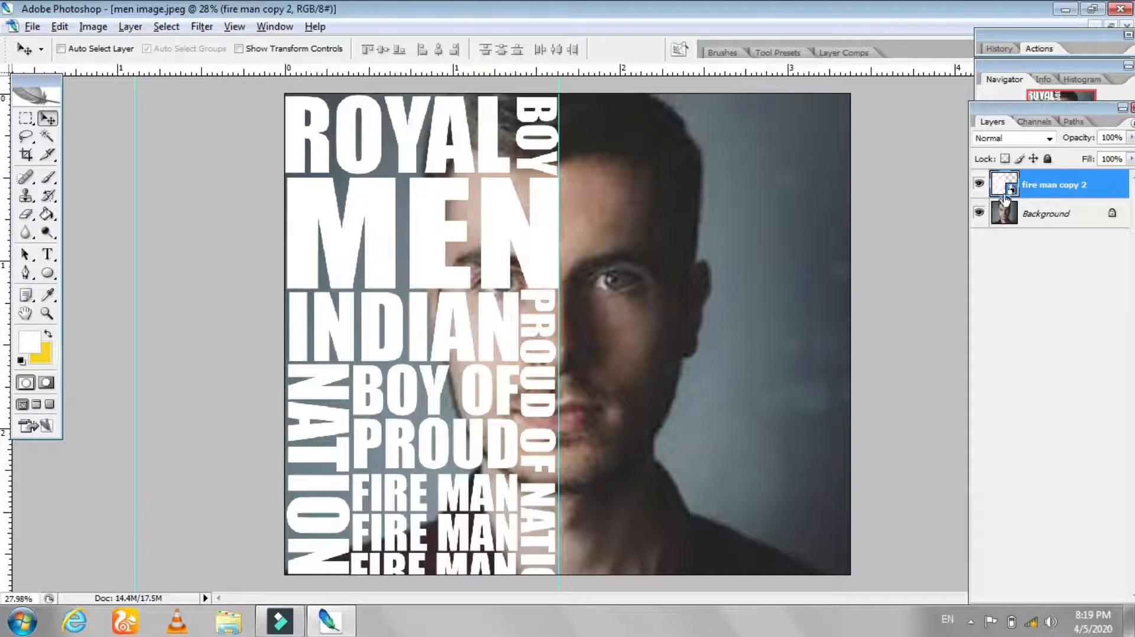
mouse_move(501, 287)
mouse_down()
mouse_move(525, 300)
mouse_move(503, 306)
mouse_move(502, 288)
mouse_up()
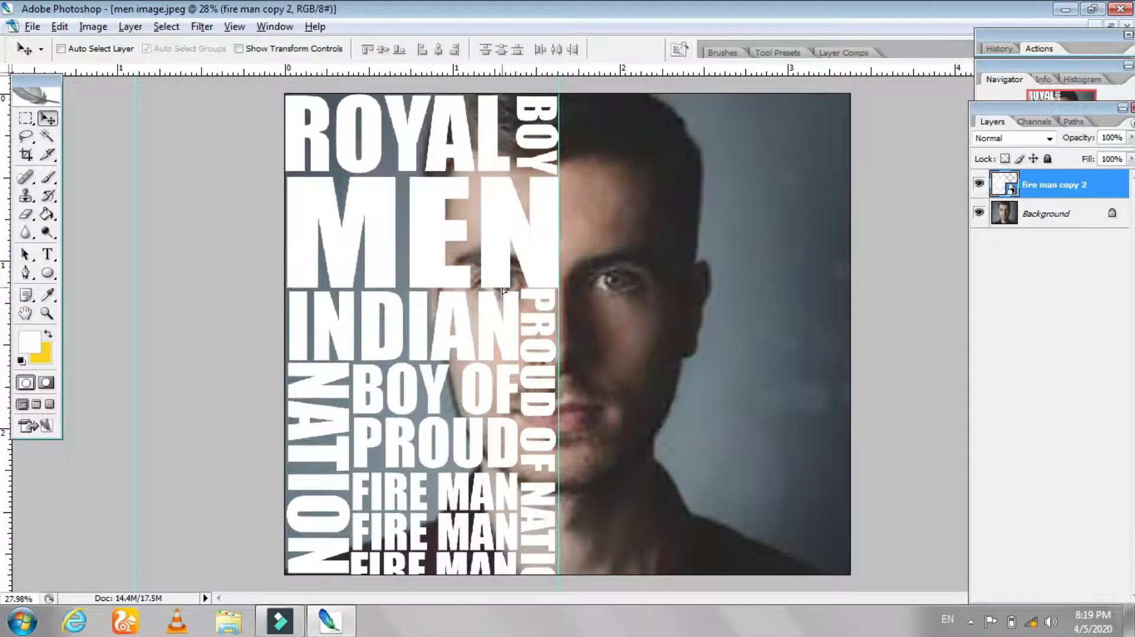
Duplicate the Background layer and move the copy above the text smart object.
click(1038, 217)
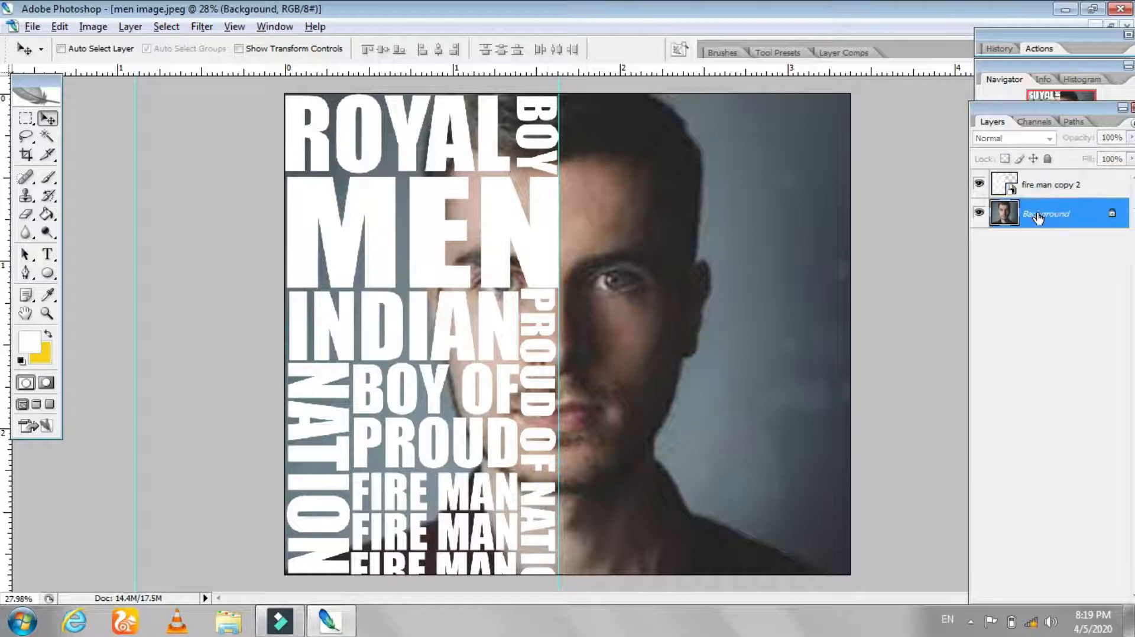
click(979, 216)
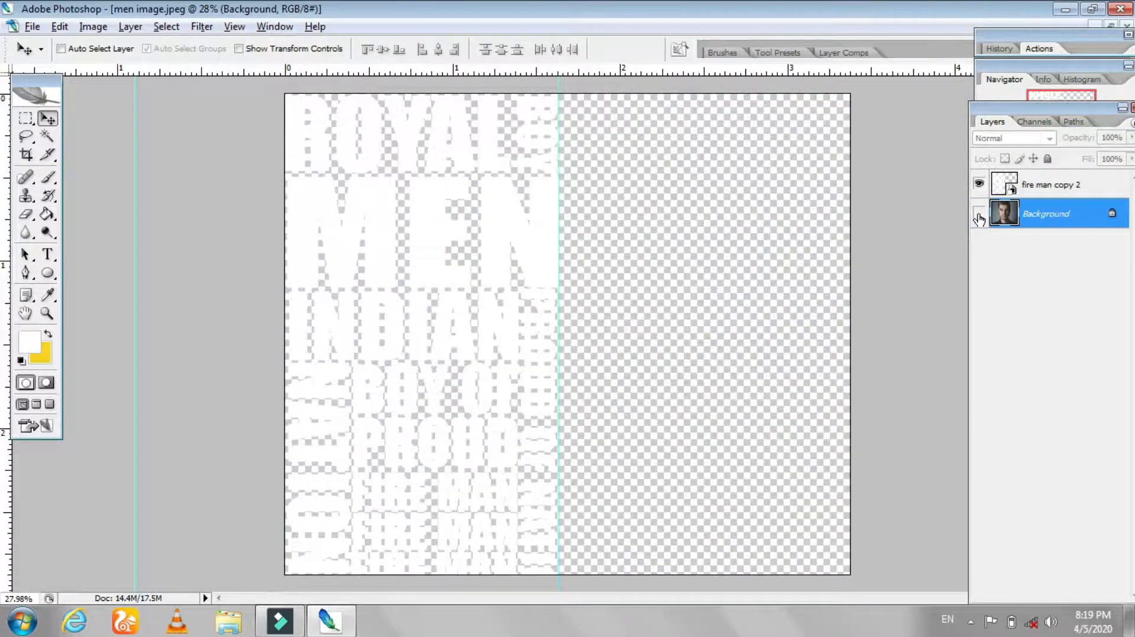
click(978, 216)
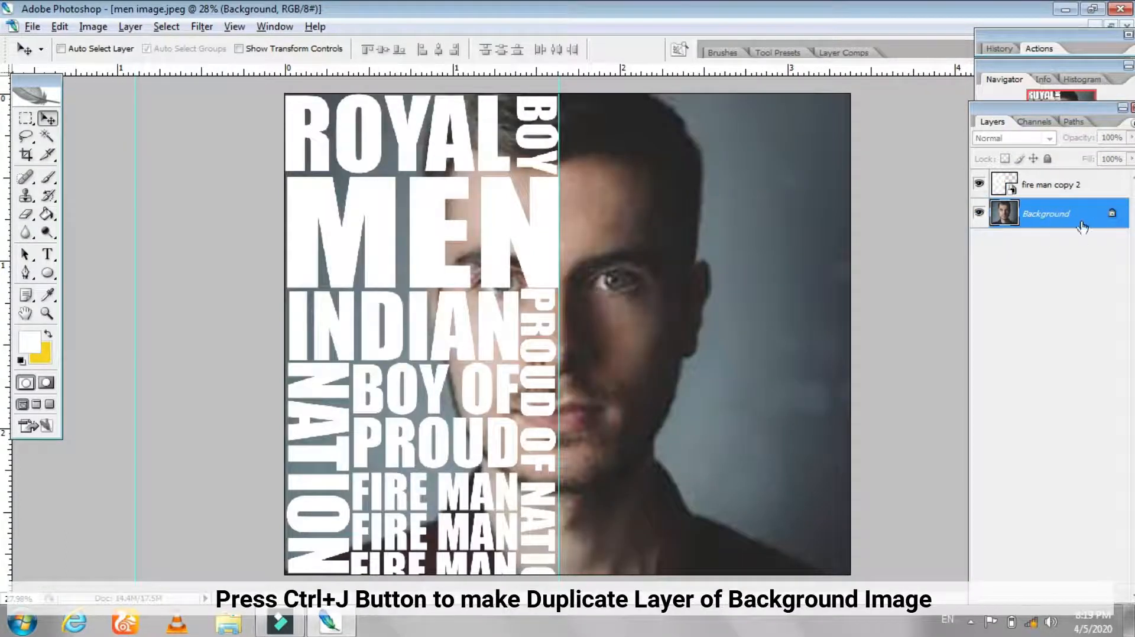
key(ctrl+j)
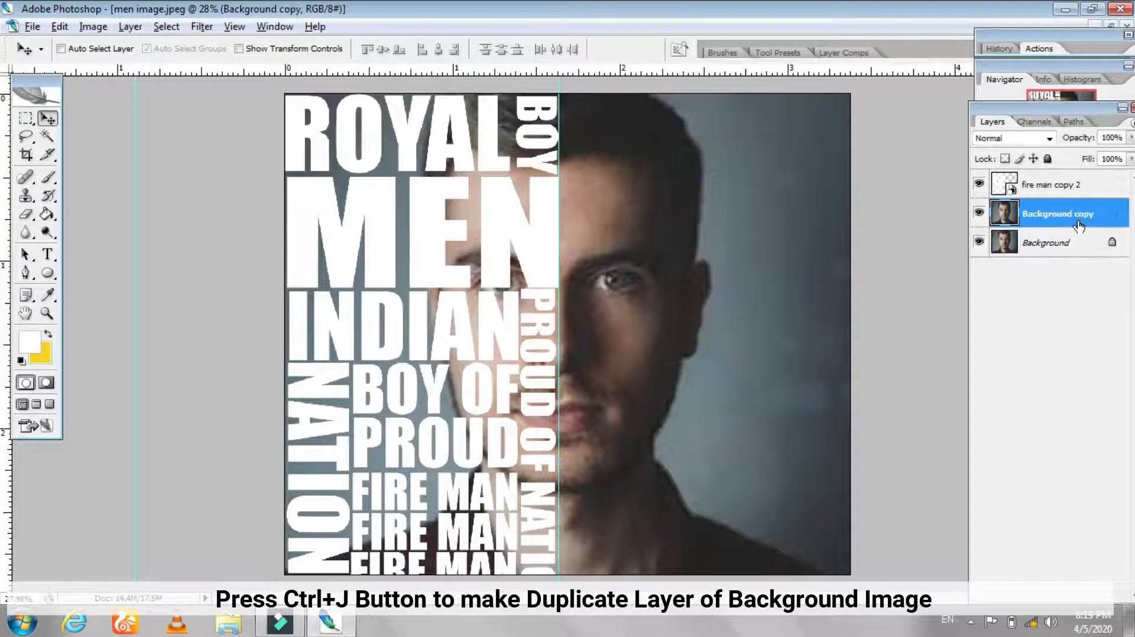
drag(1079, 226, 1073, 180)
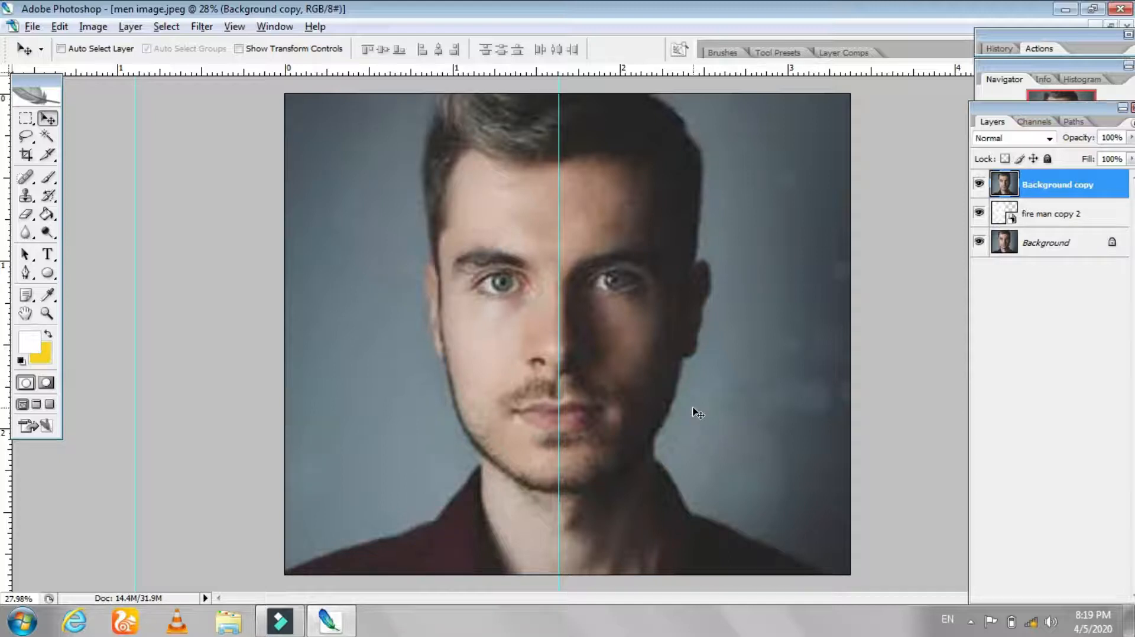
Select the half right of the centre guide with the Rectangular Marquee, clear it from Background copy, and hide that layer.
click(26, 118)
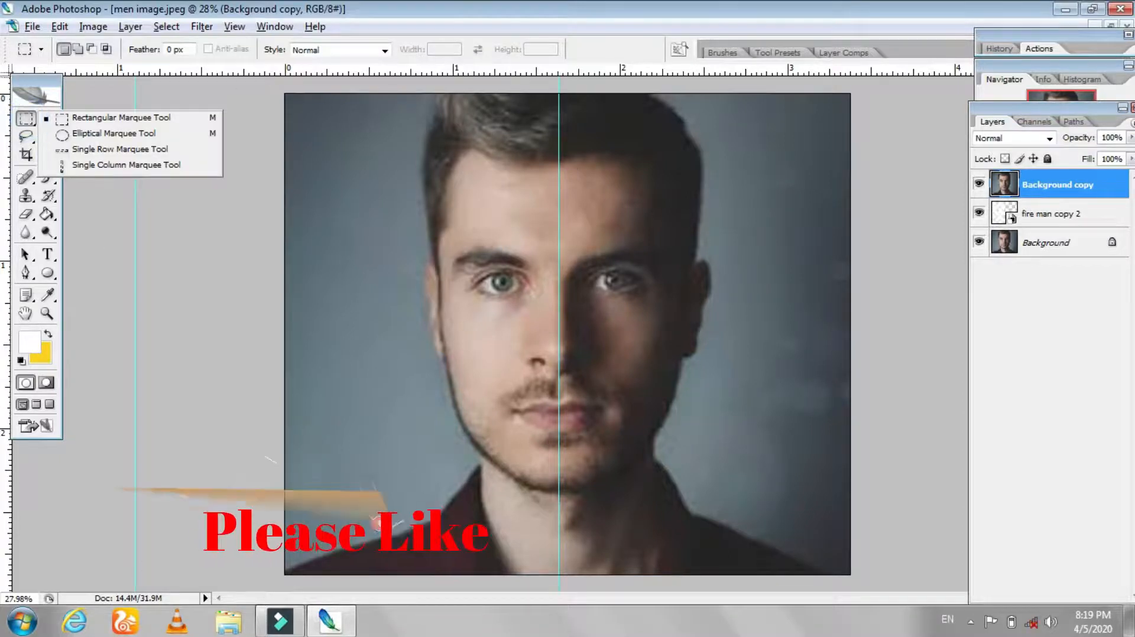
click(132, 118)
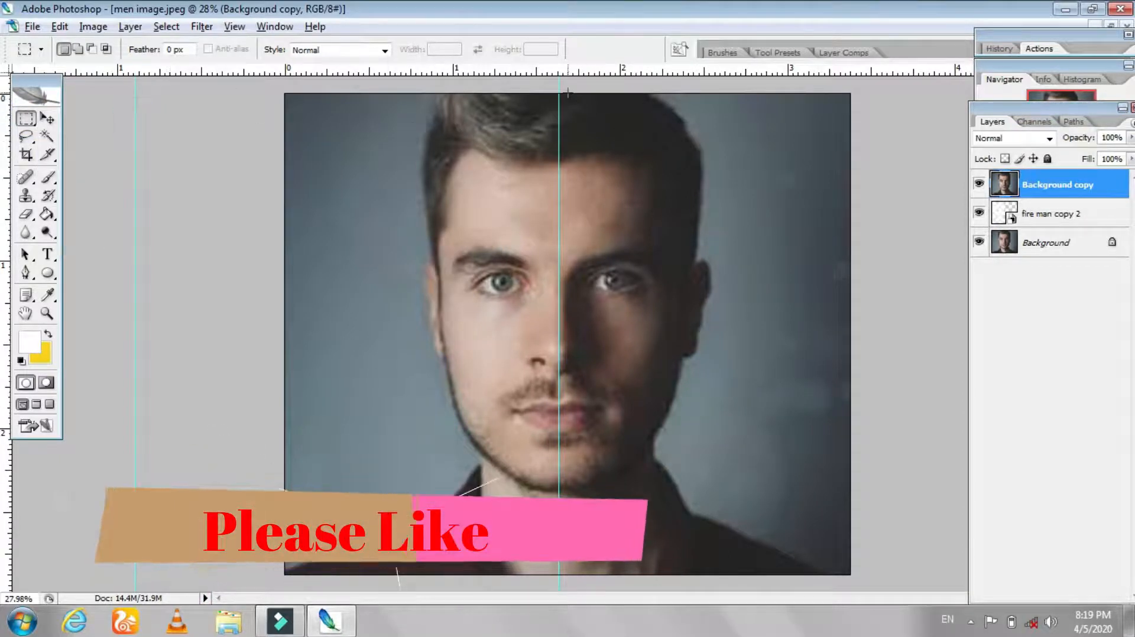
drag(815, 394, 920, 583)
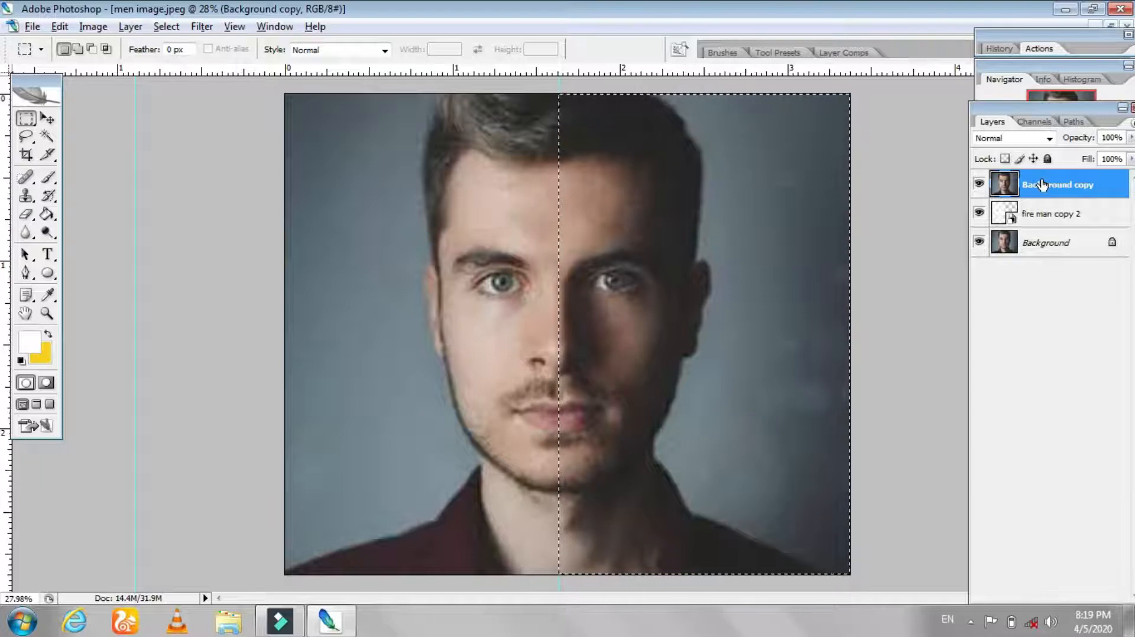
click(60, 26)
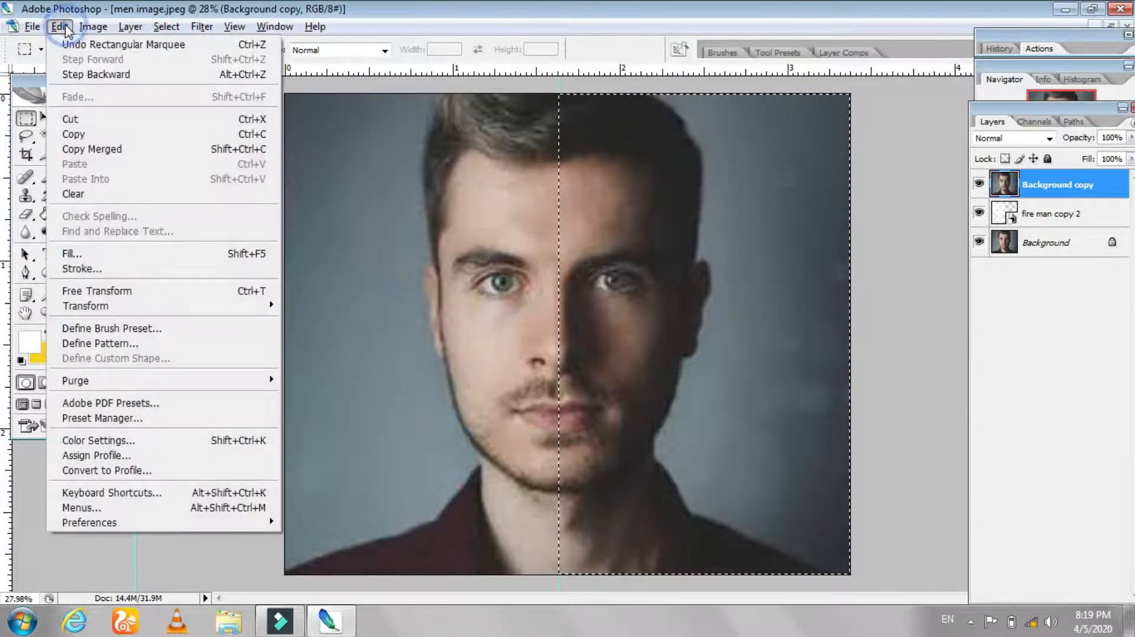
click(118, 190)
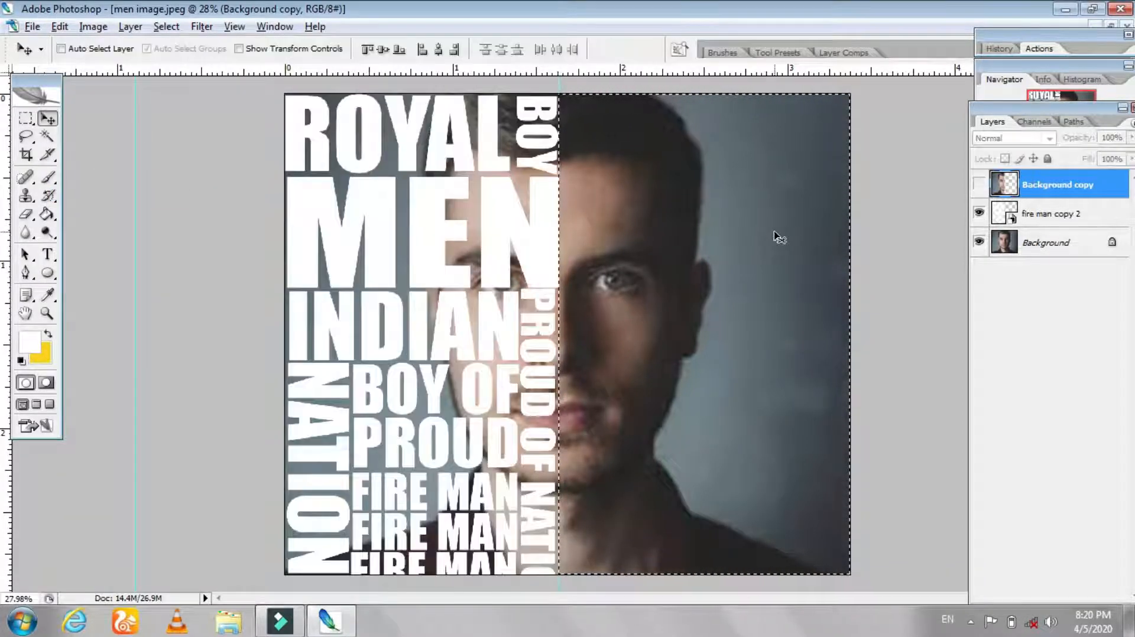
On the Background layer, flip the rectangular selection horizontally about the centre guide so it covers the text half of the image.
click(1036, 251)
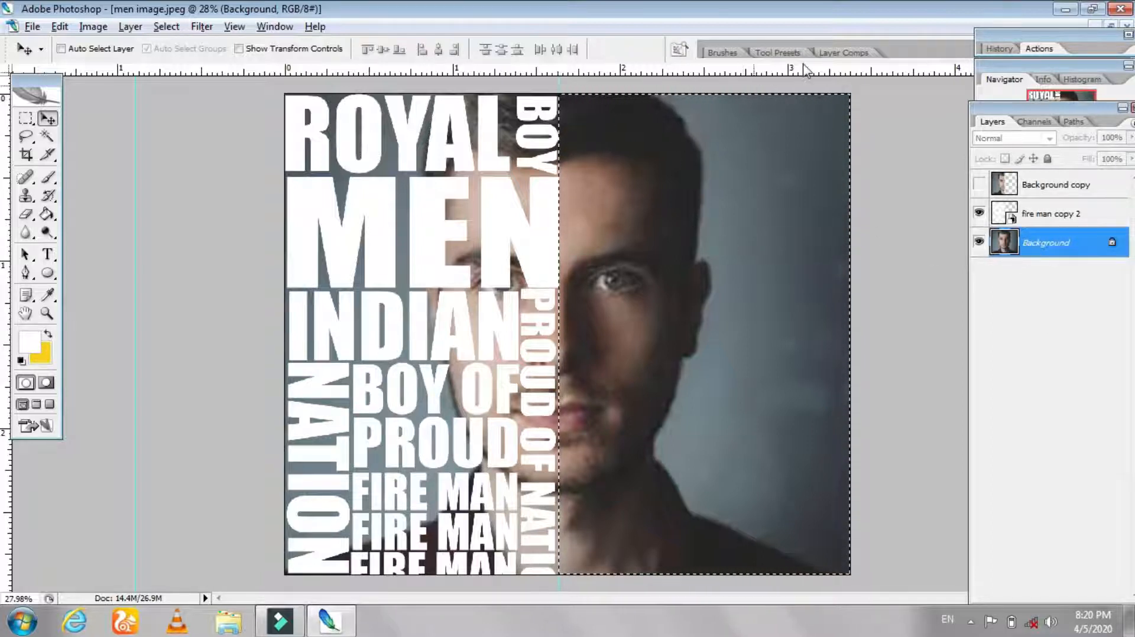
click(202, 27)
mouse_move(171, 27)
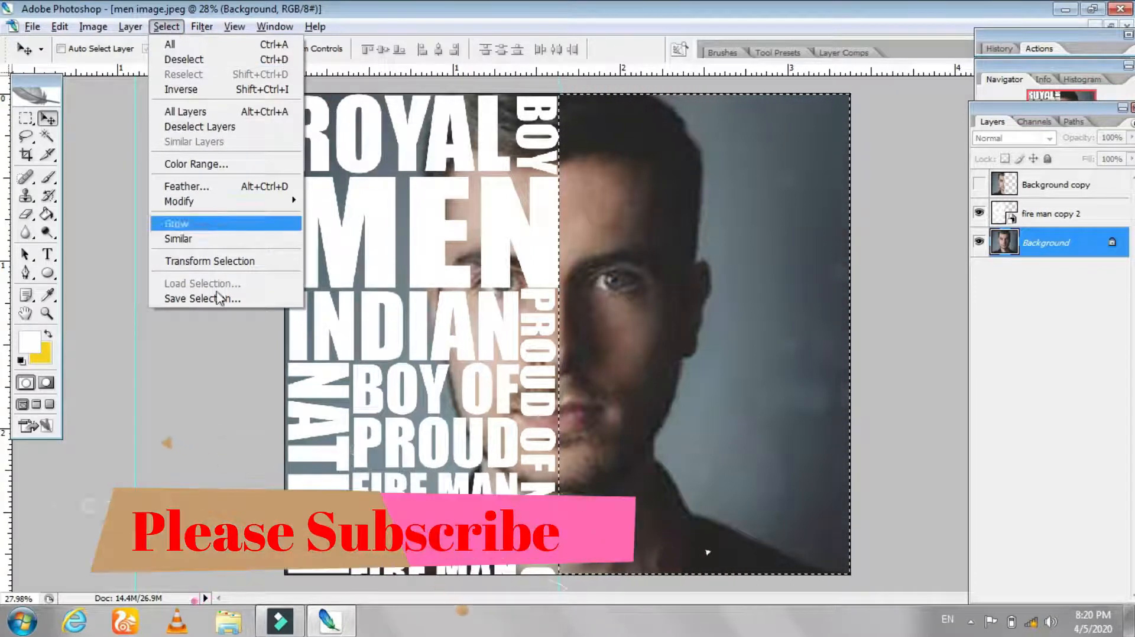
click(213, 261)
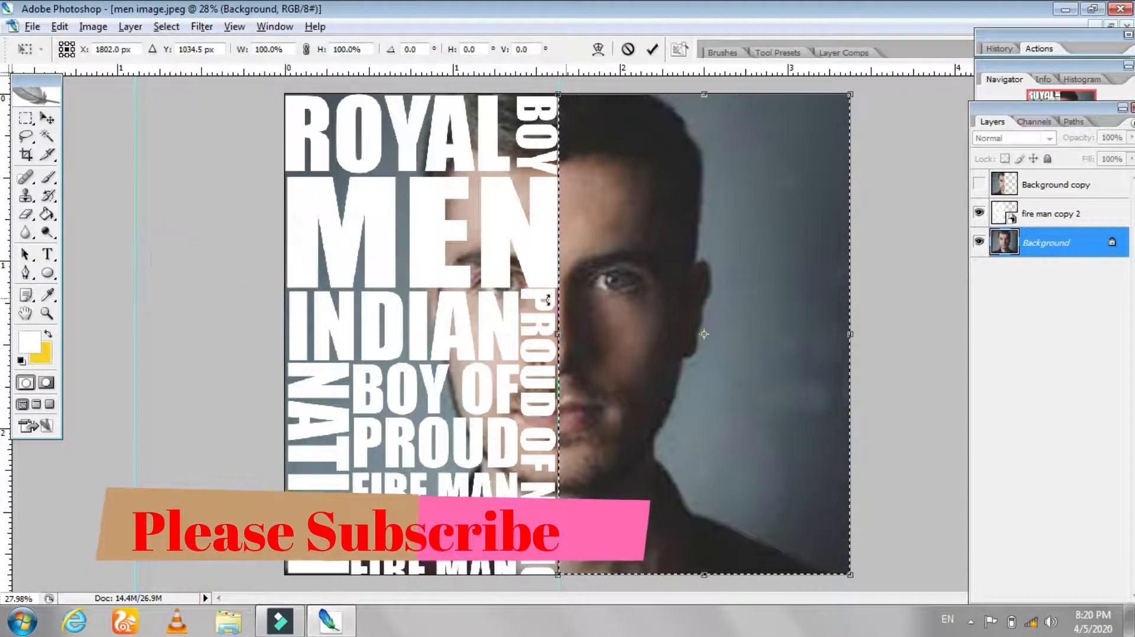
drag(703, 334, 559, 335)
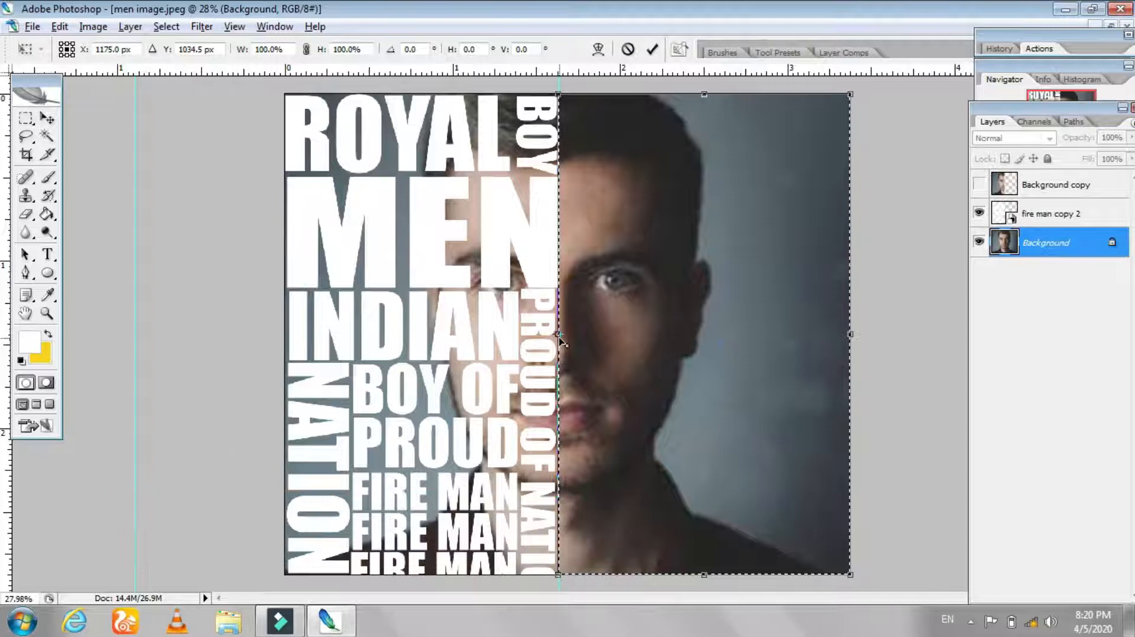
right_click(612, 340)
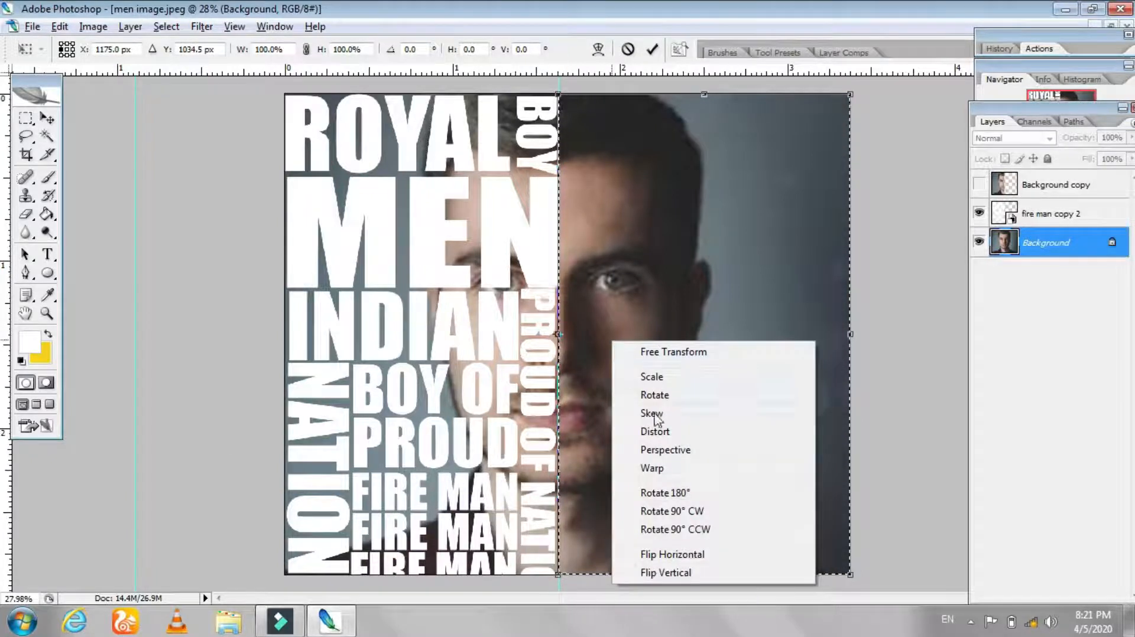
click(672, 554)
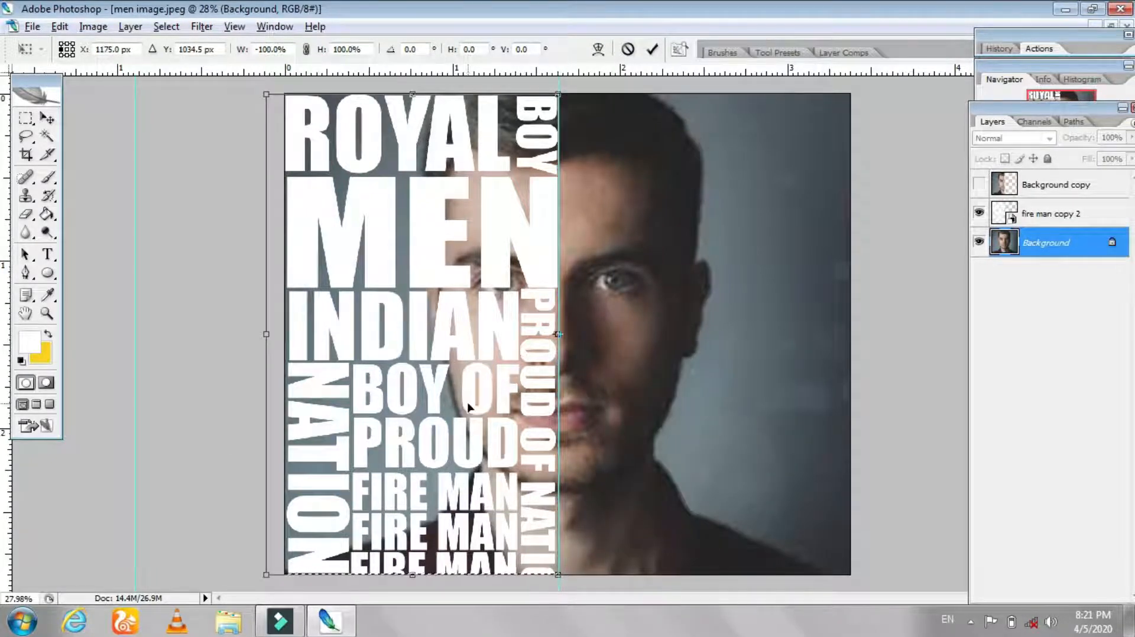
click(650, 51)
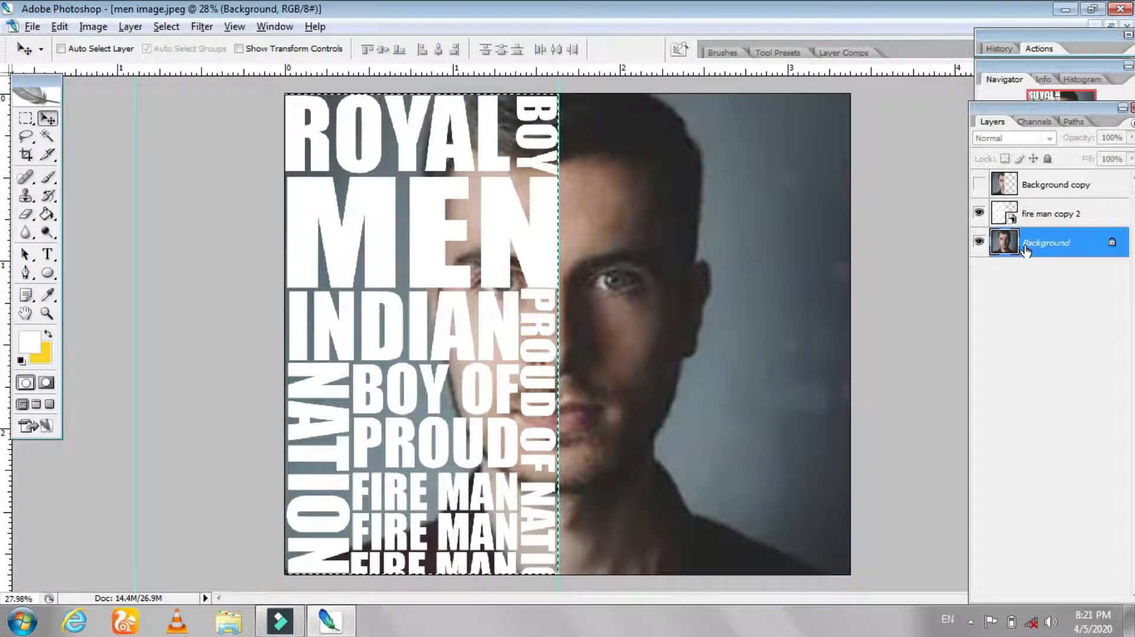
Clear the selected text half of the Background layer to the yellow background colour and deselect.
click(60, 26)
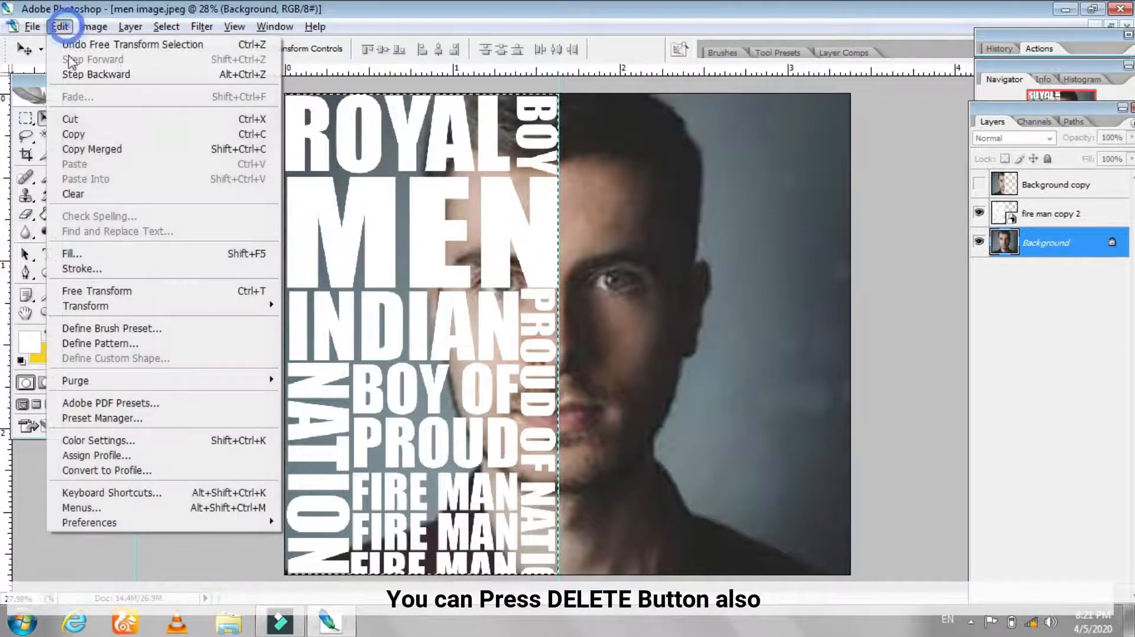
click(97, 196)
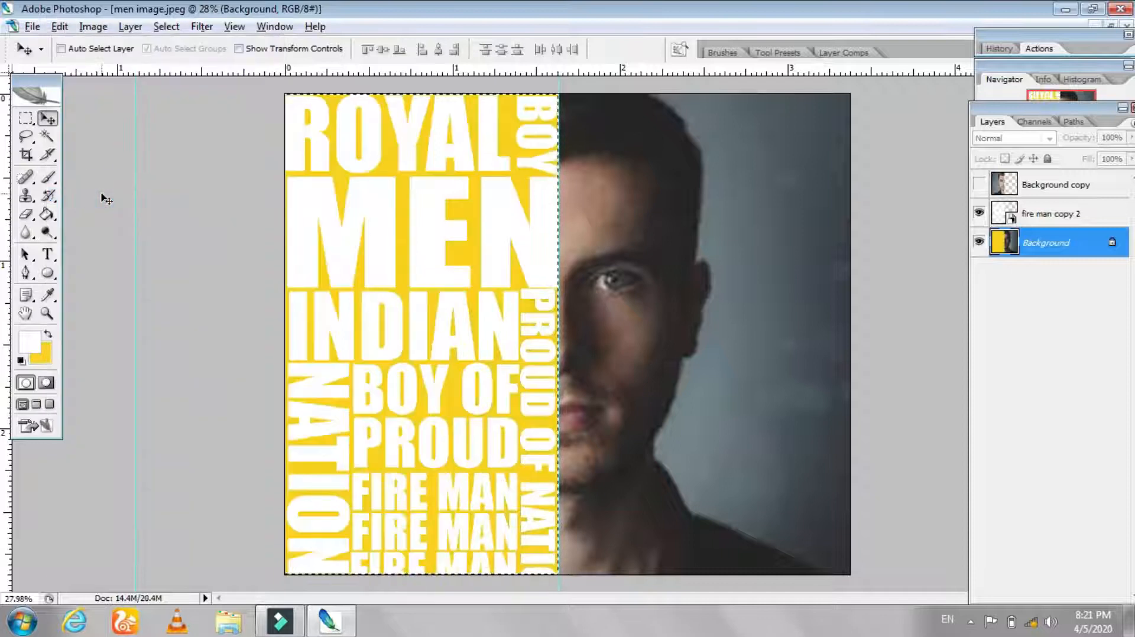
key(ctrl+d)
Move the vertical guide from the centre of the face out to the empty area beside the canvas.
key(z)
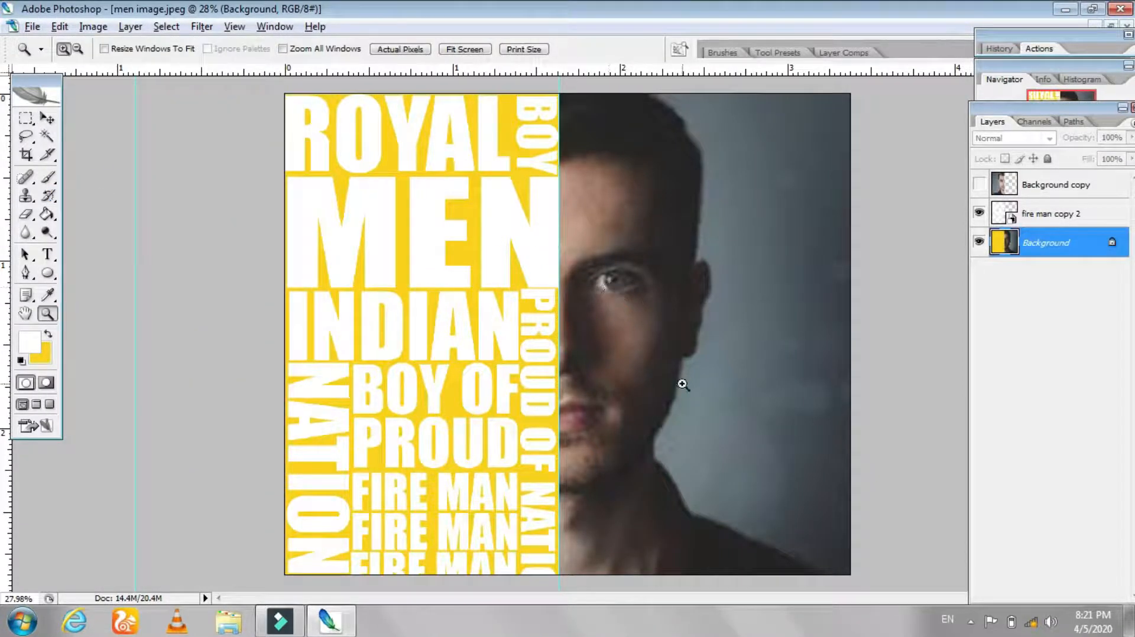
click(48, 118)
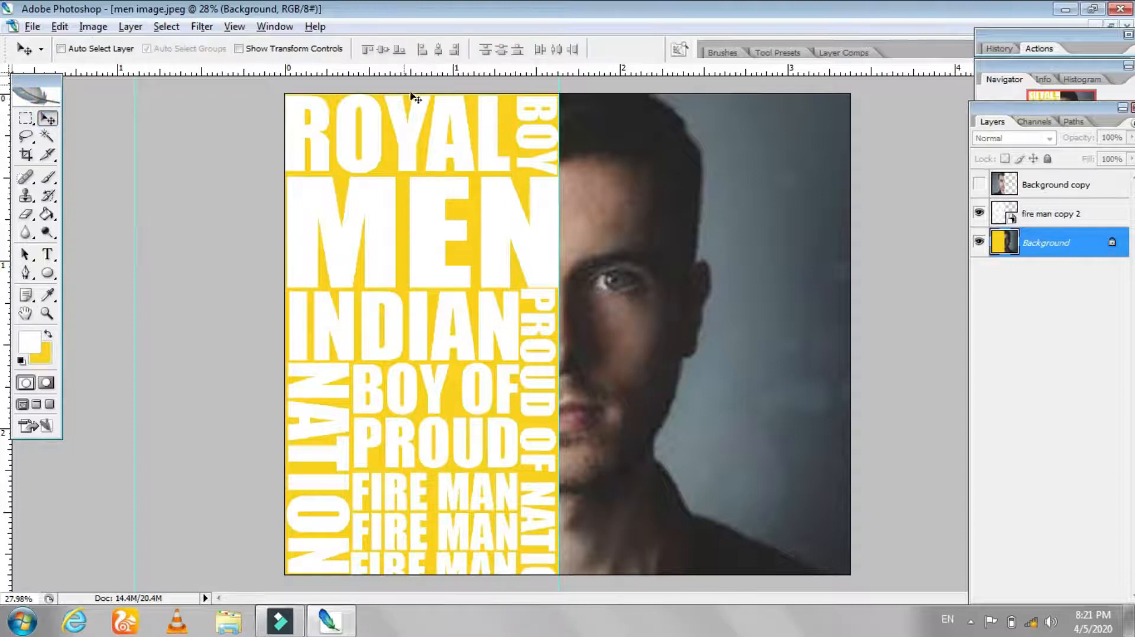
drag(558, 85, 234, 140)
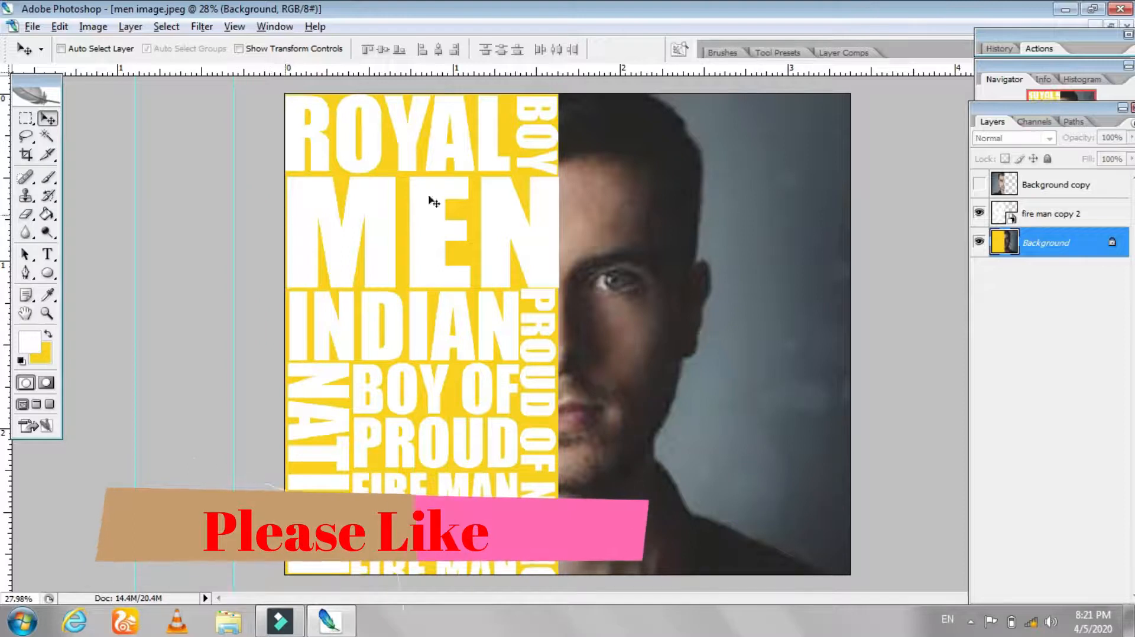
Show the Background copy layer and clip it to the fire man copy 2 text smart object with a clipping mask.
click(1008, 221)
click(978, 186)
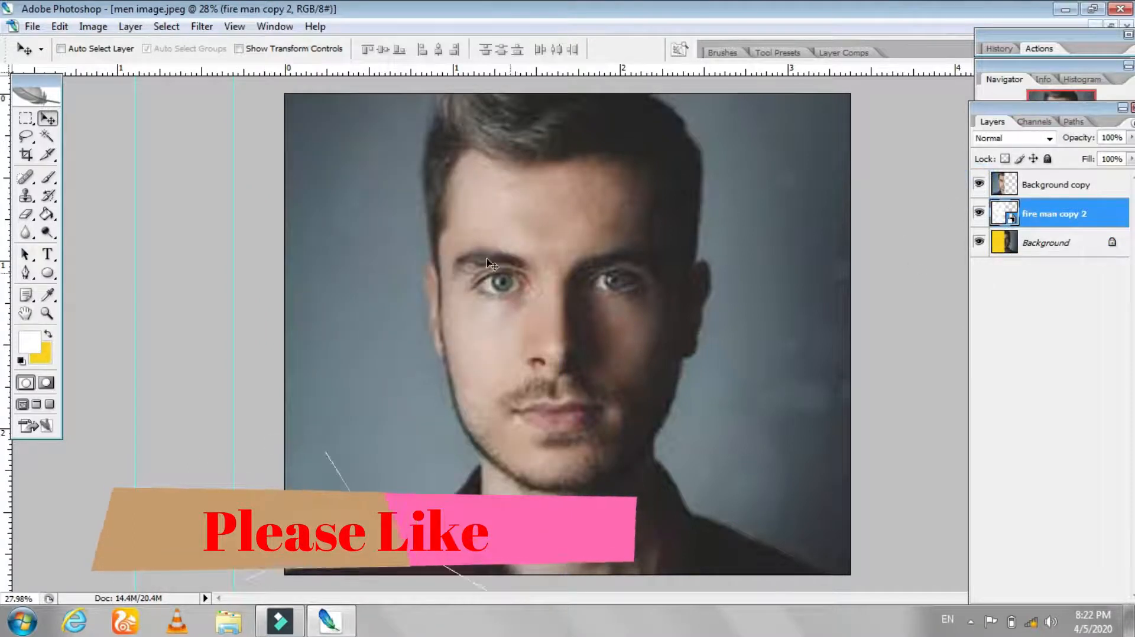
key(z)
drag(544, 196, 591, 270)
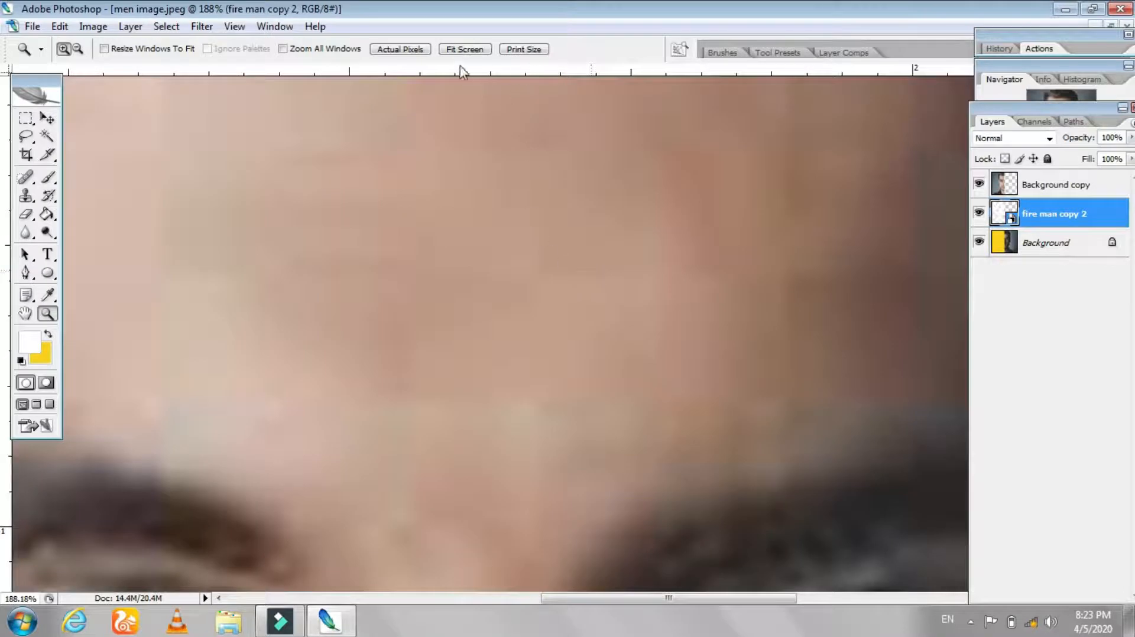
click(454, 52)
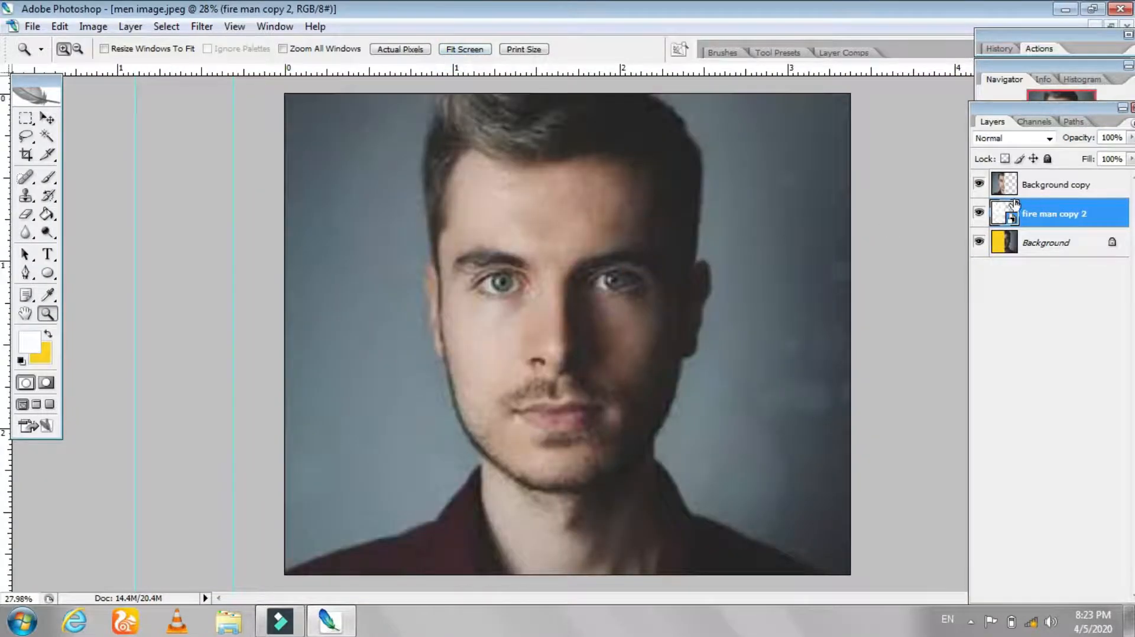
click(1052, 186)
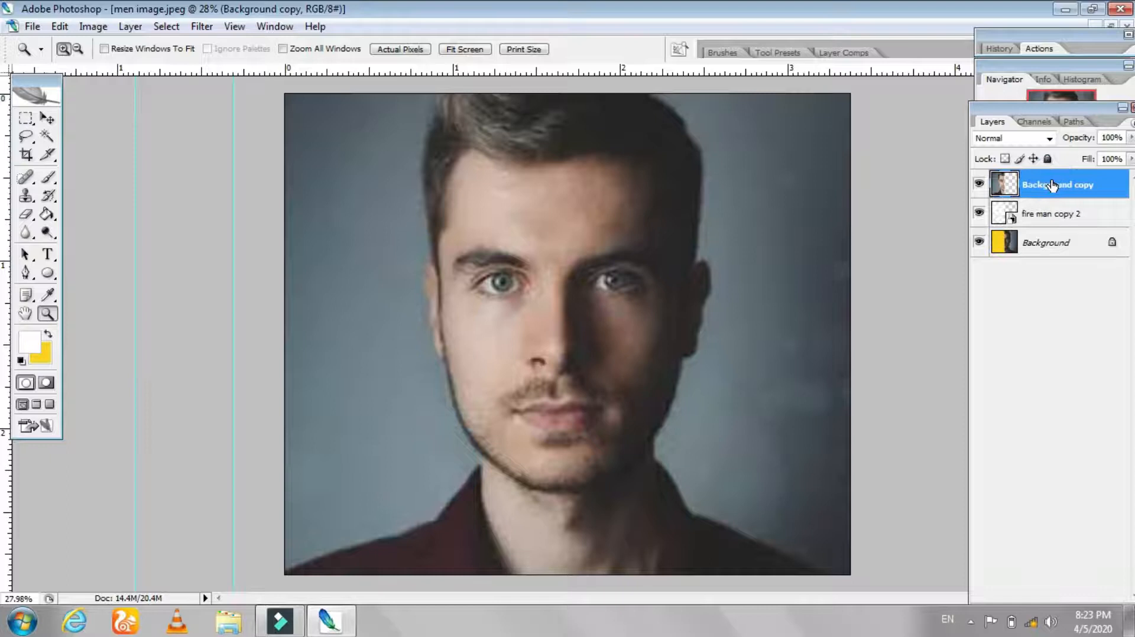
right_click(1052, 186)
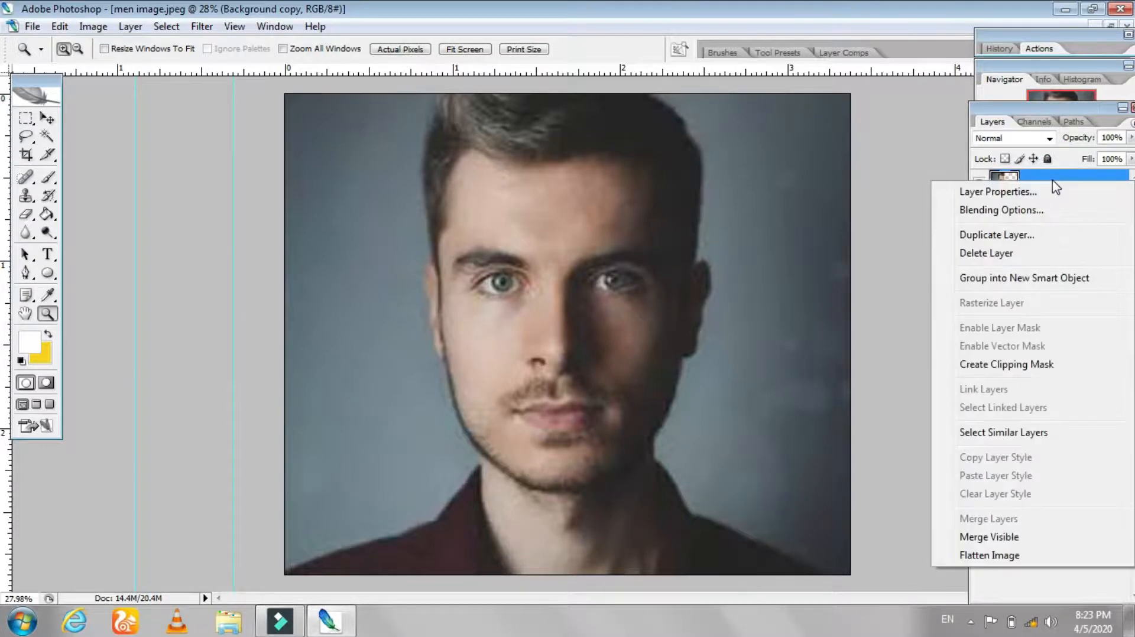
click(1058, 365)
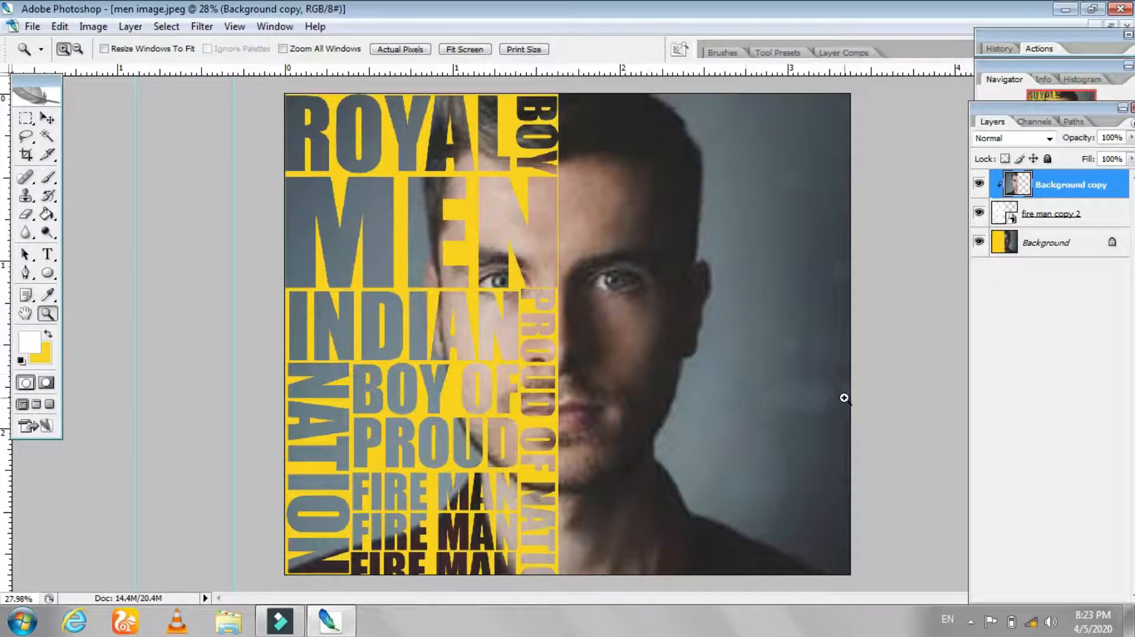
click(465, 49)
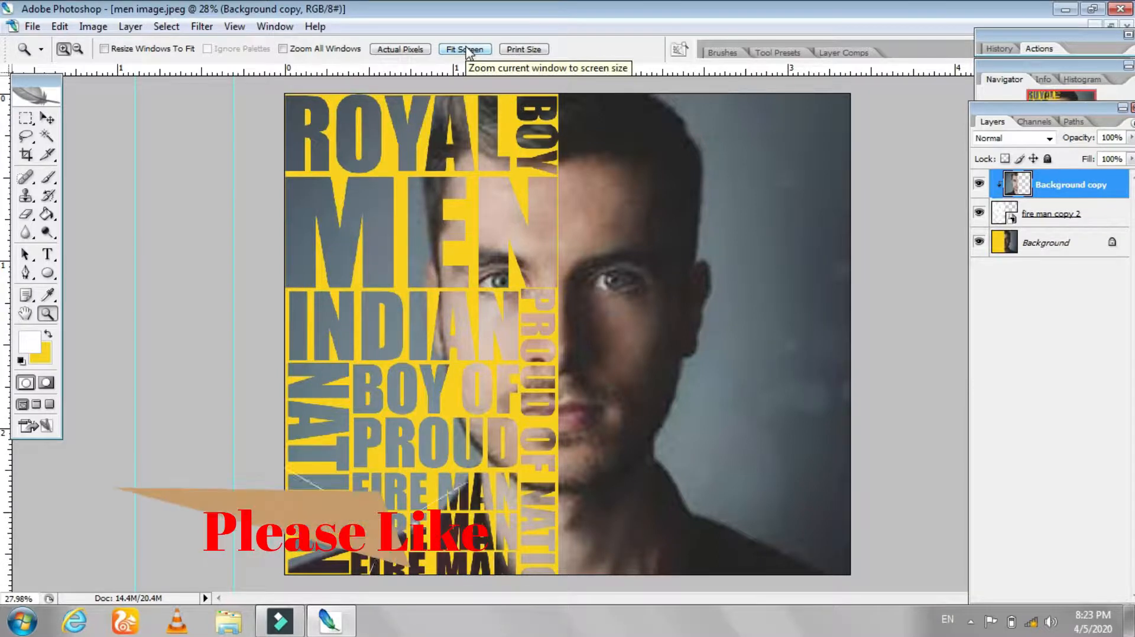
Duplicate the Background layer and hide the original Background.
click(979, 243)
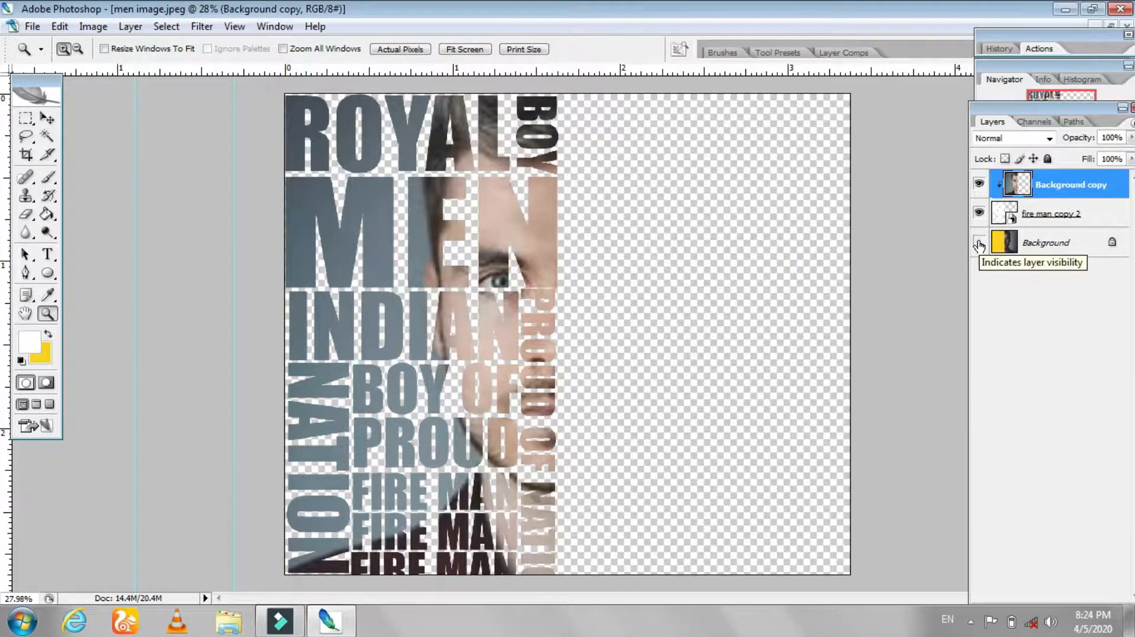
click(979, 242)
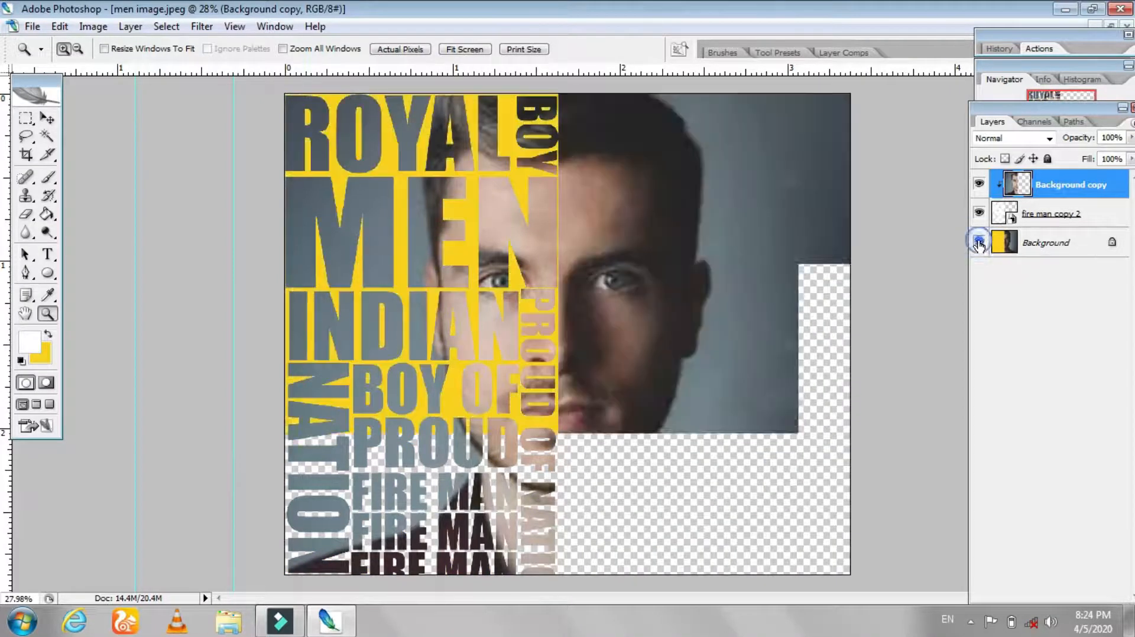
click(1026, 246)
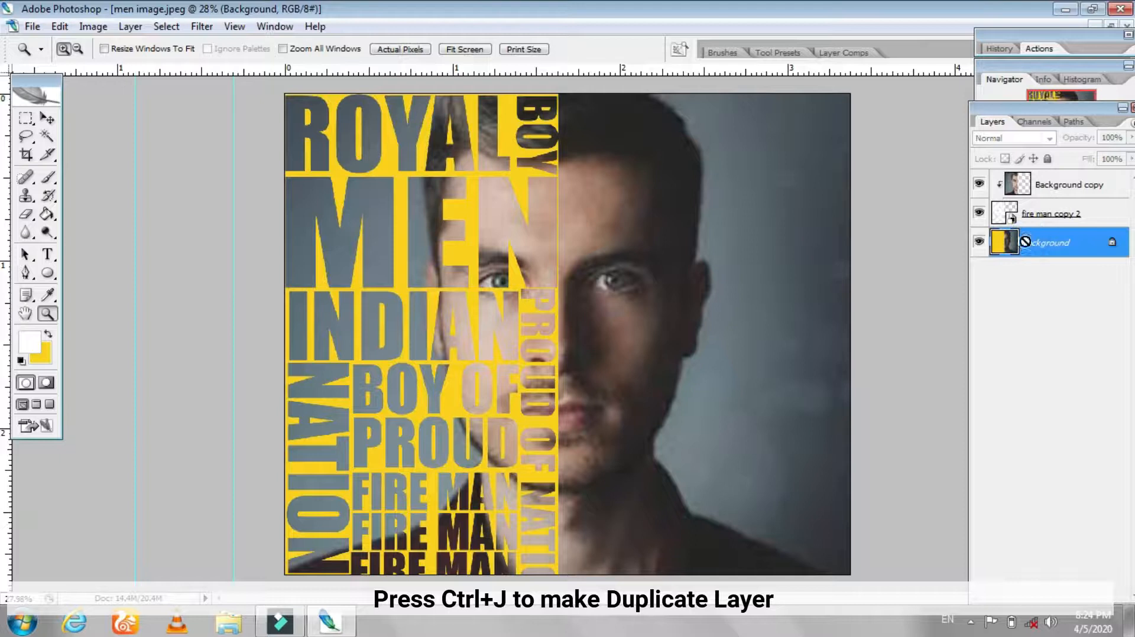
key(ctrl+j)
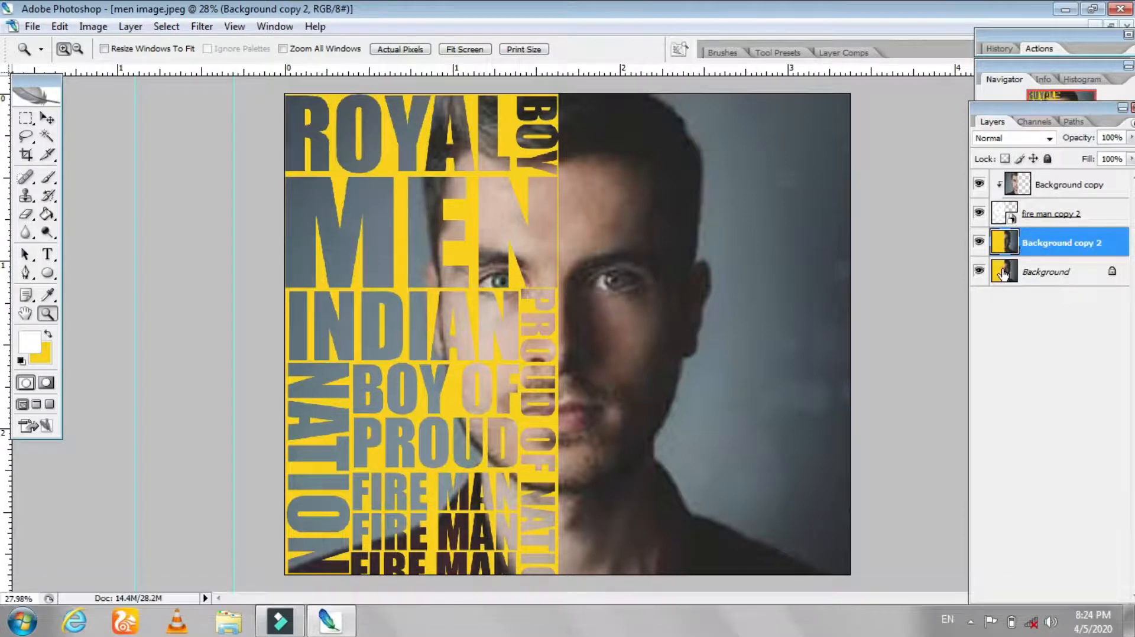
click(1009, 275)
click(978, 272)
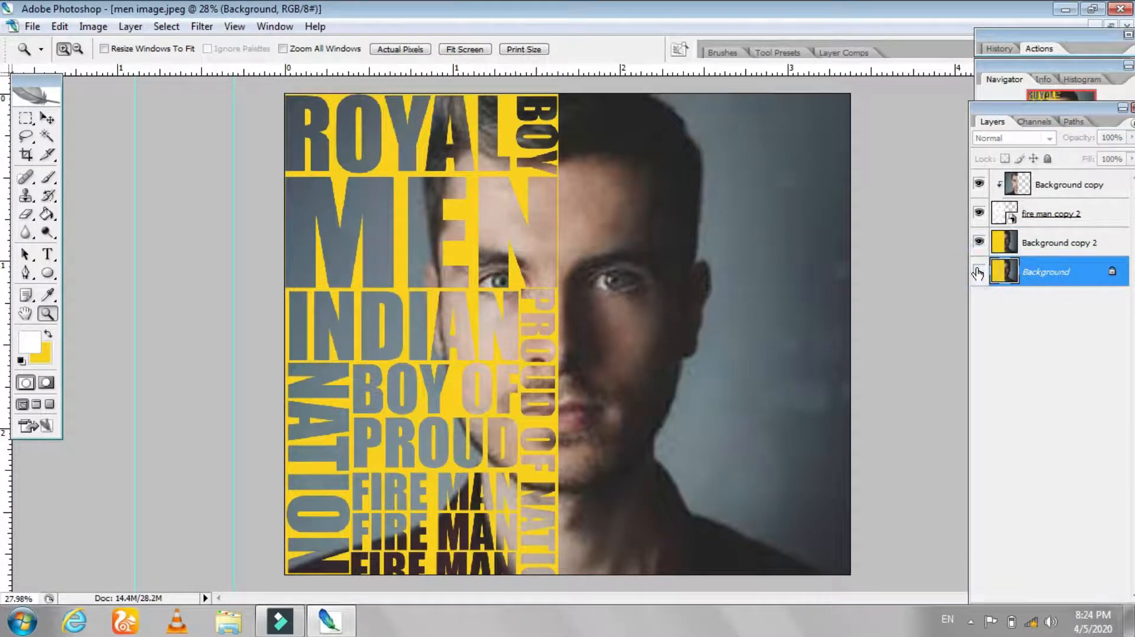
Erase the yellow area behind the words on Background copy 2 with the Magic Eraser.
click(1029, 244)
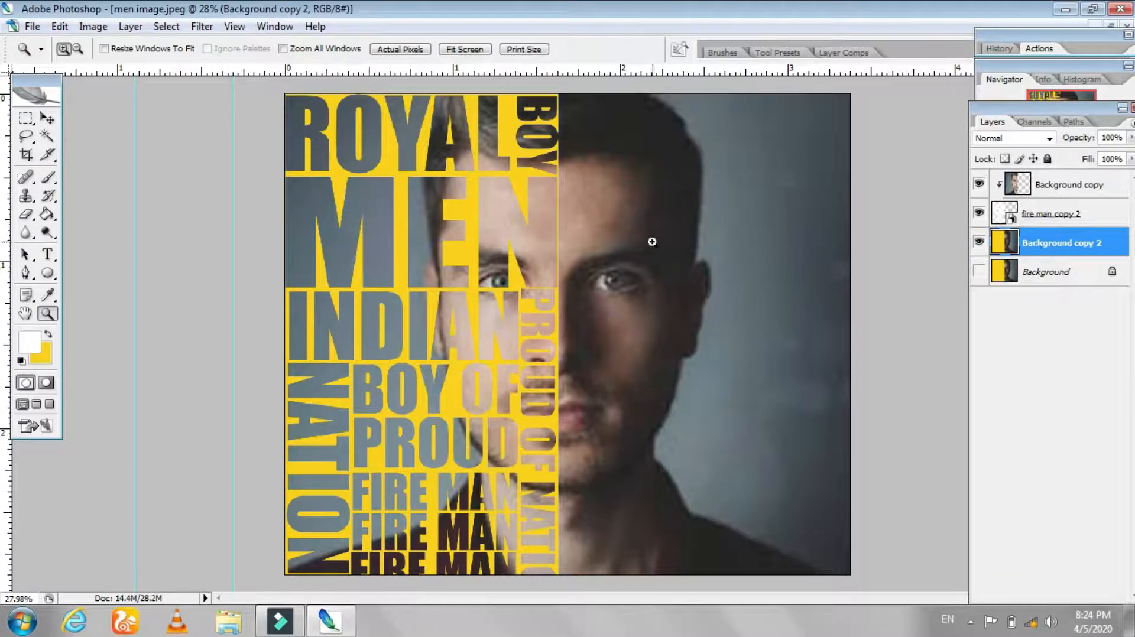
key(e)
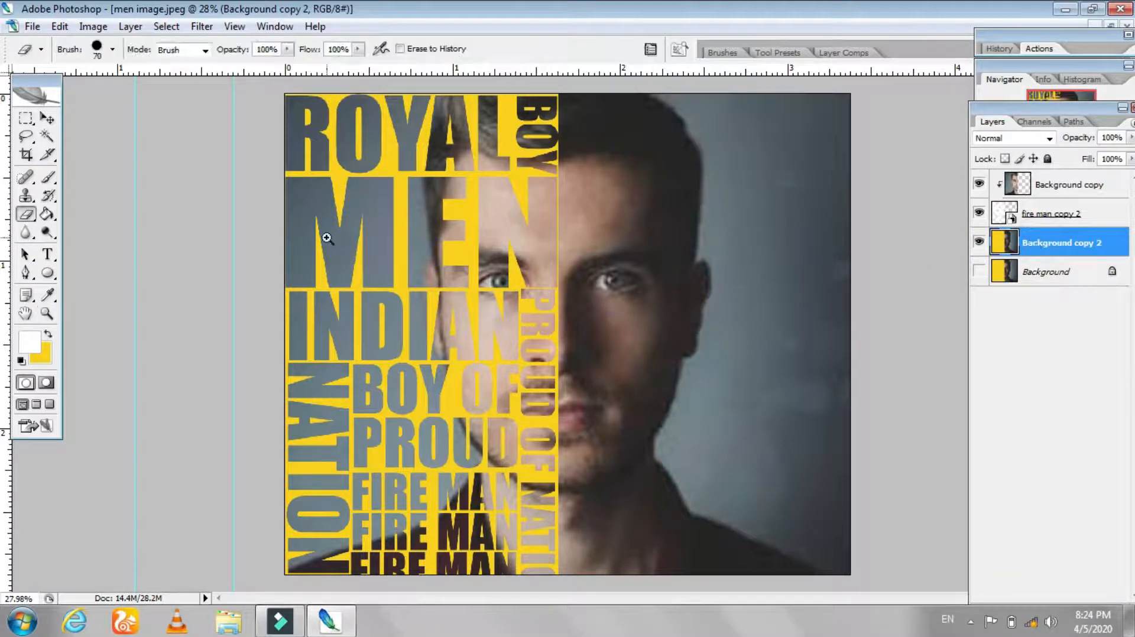
click(26, 215)
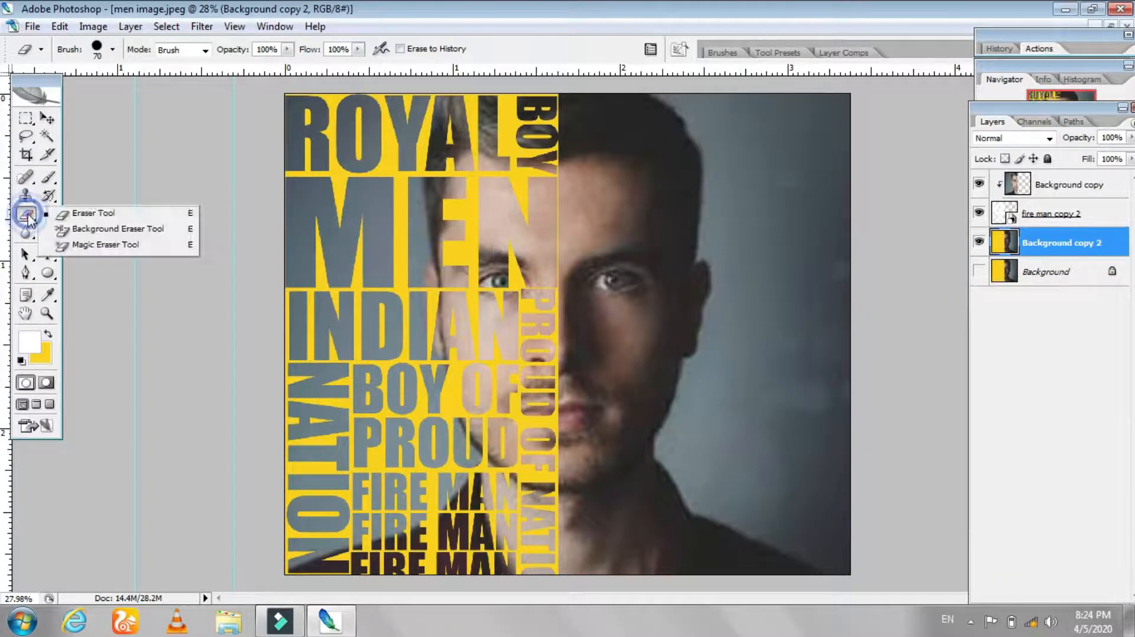
click(88, 247)
click(381, 245)
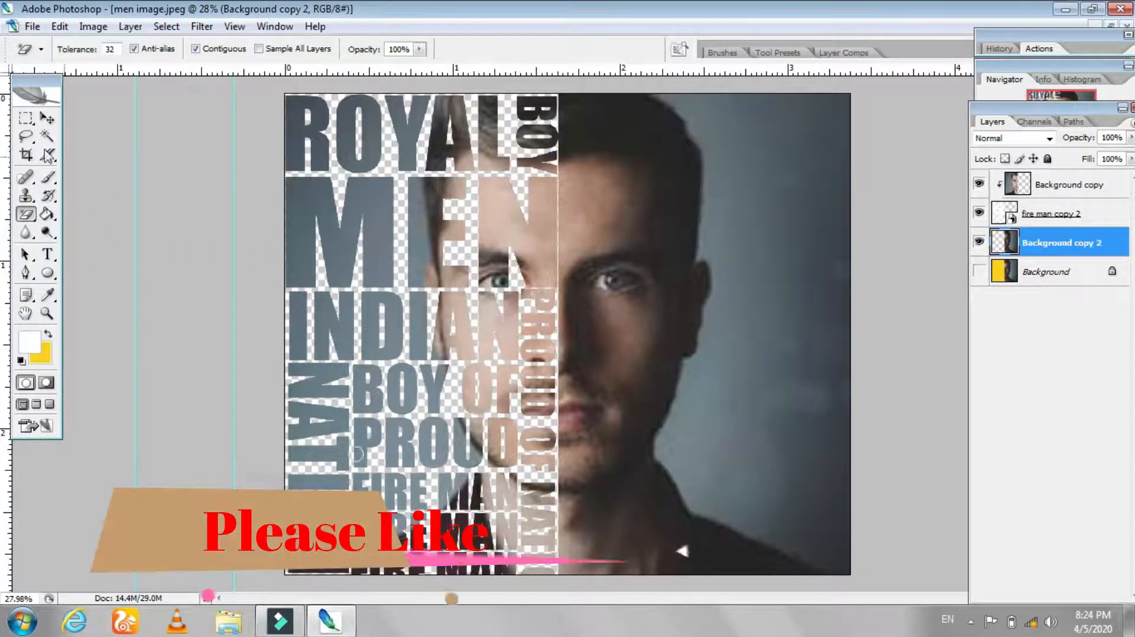
click(47, 118)
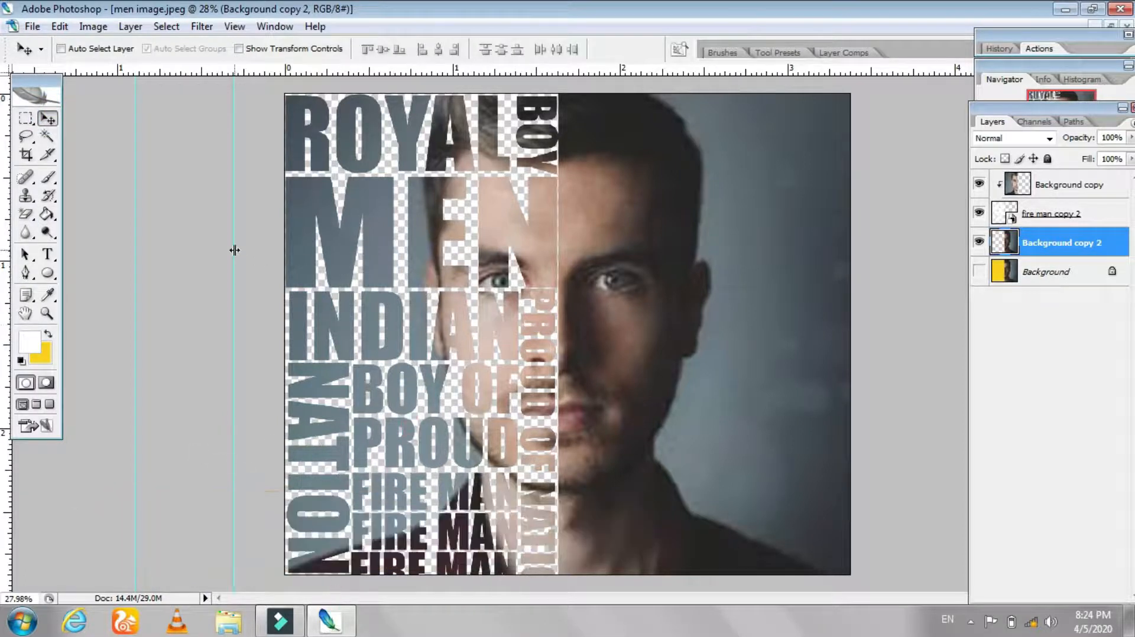
Save the artwork to the Desktop as the JPEG men image copy.jpg at Maximum quality 12, and minimize the program window.
key(alt+f)
key(a)
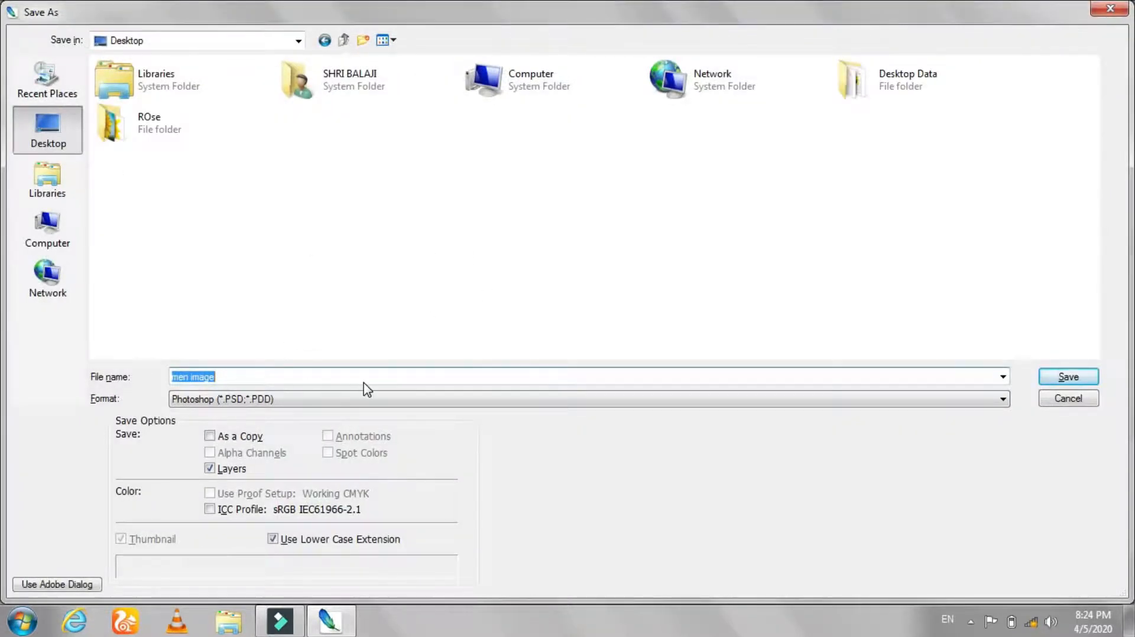
click(322, 401)
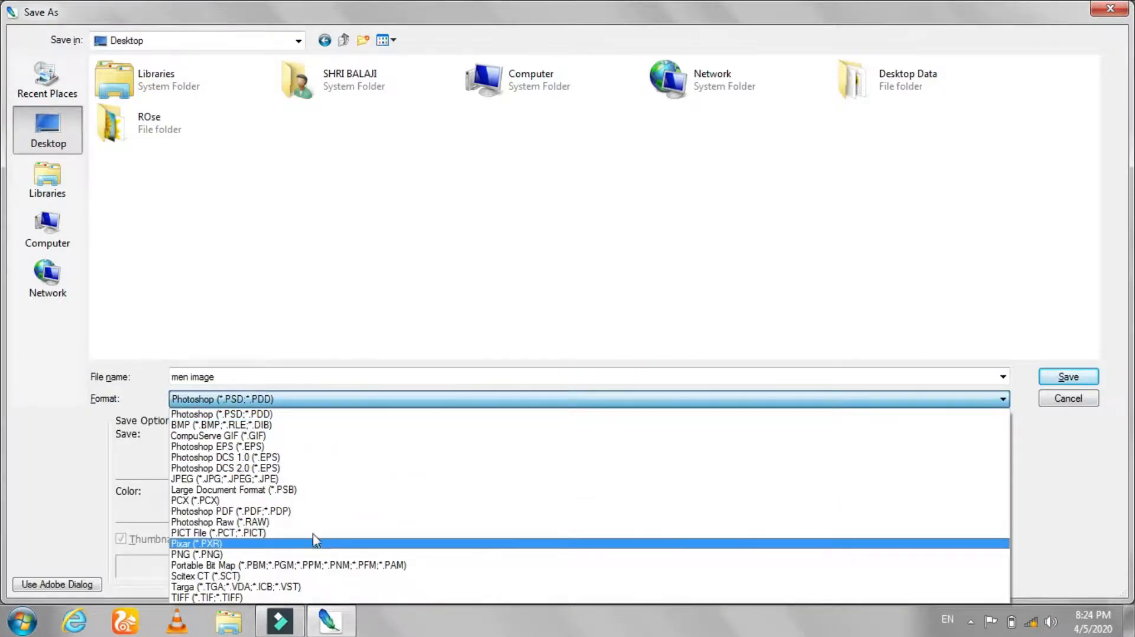
click(314, 479)
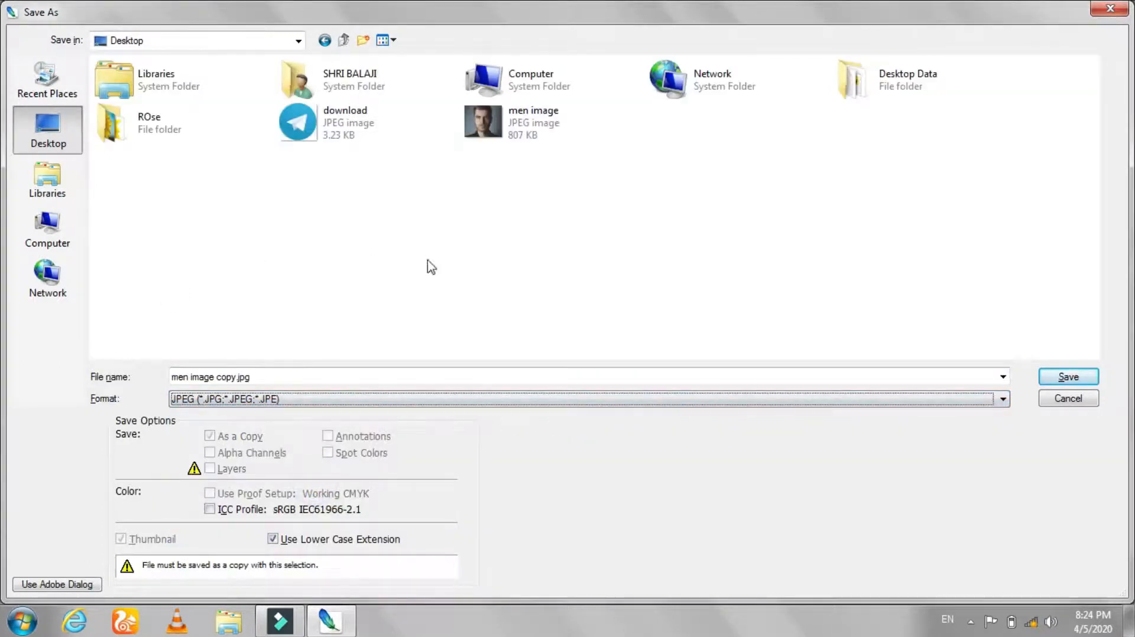
click(1068, 377)
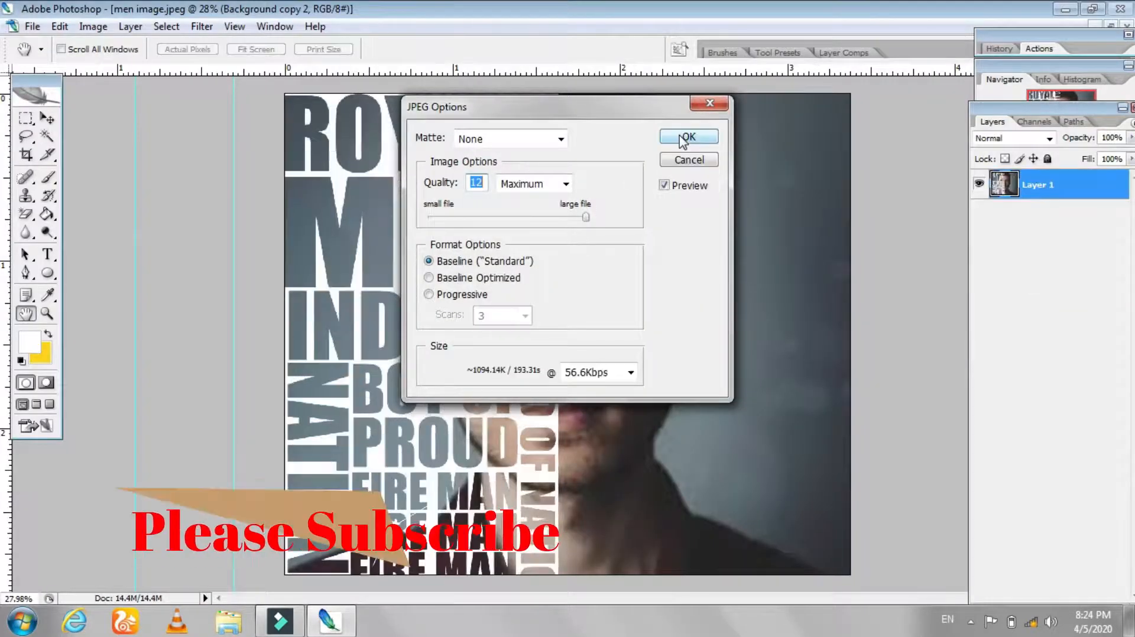
click(678, 135)
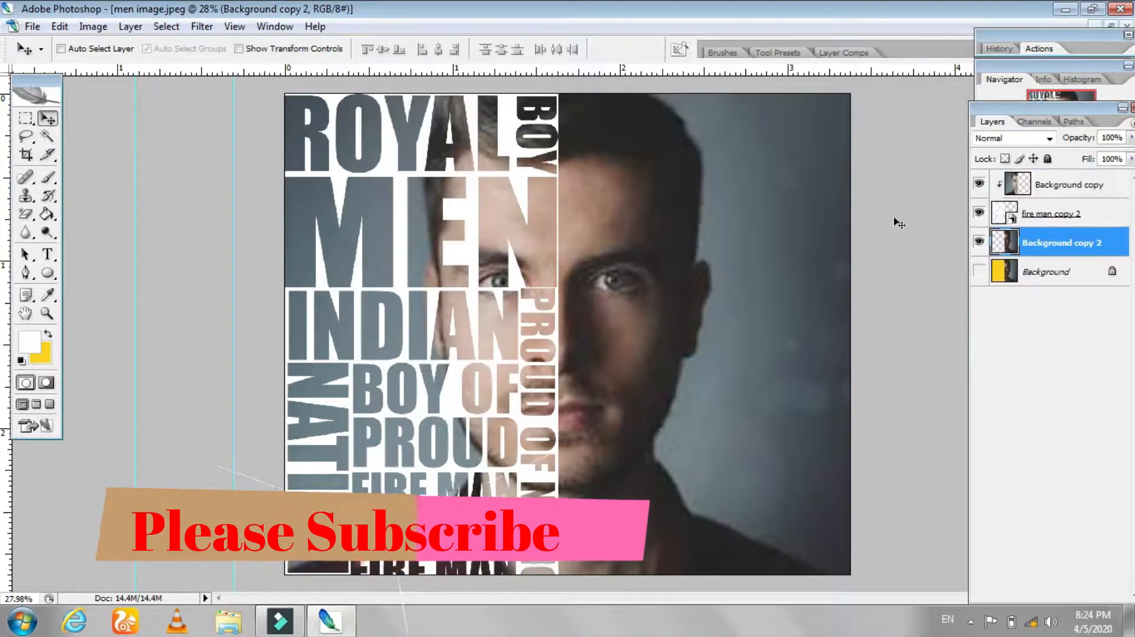
click(1064, 10)
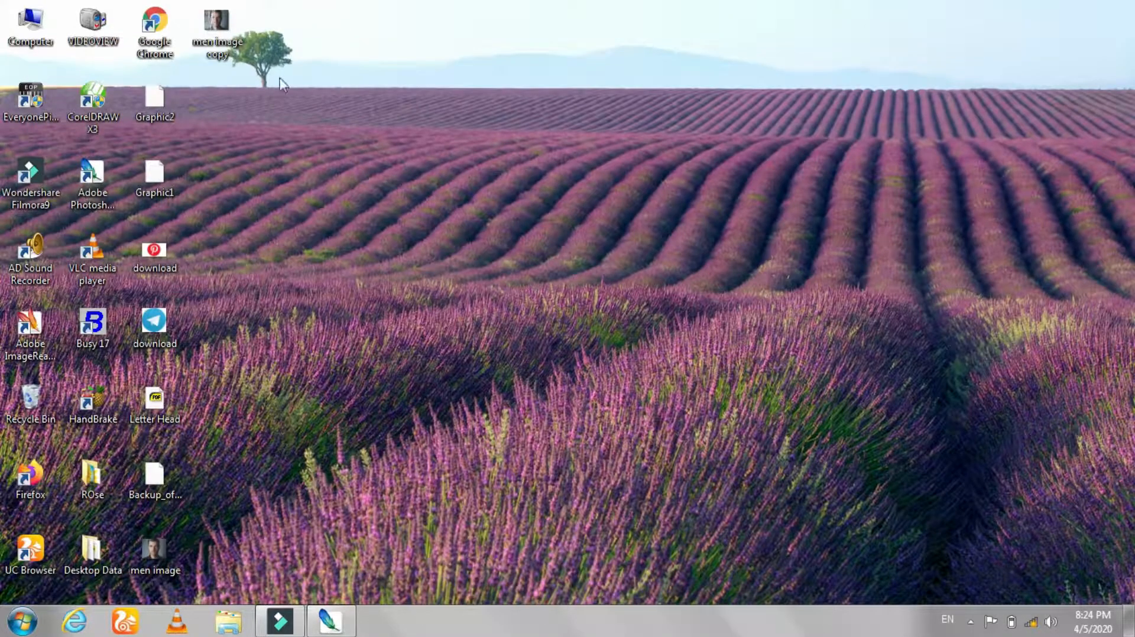
Preview the exported men image copy JPEG from the desktop, compare it with the original men image, and close the viewer.
right_click(225, 31)
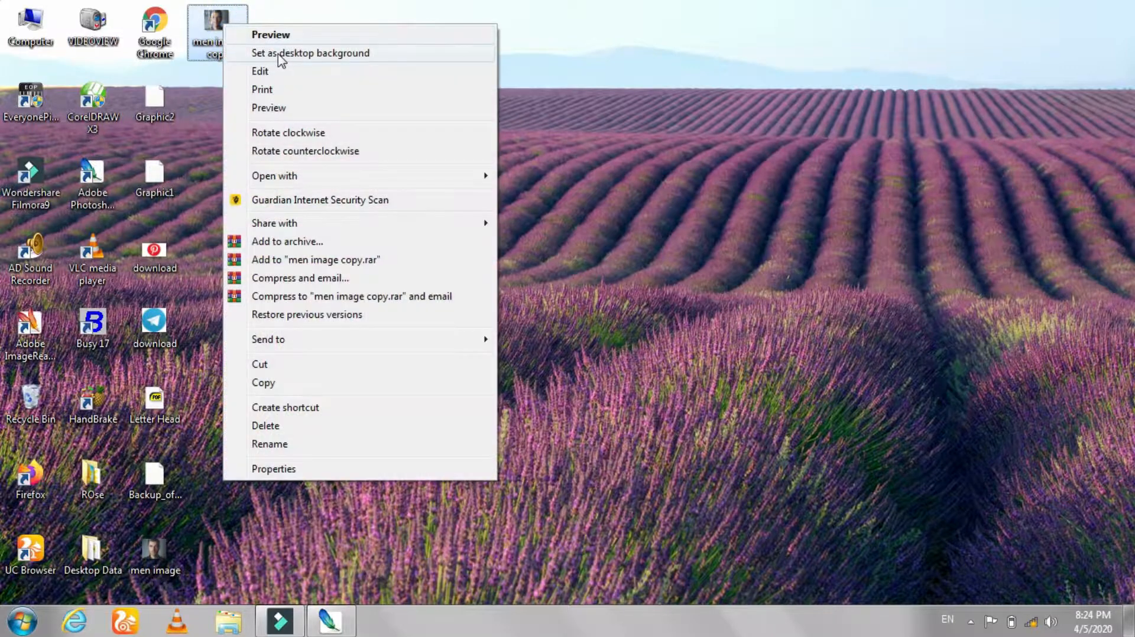
click(271, 35)
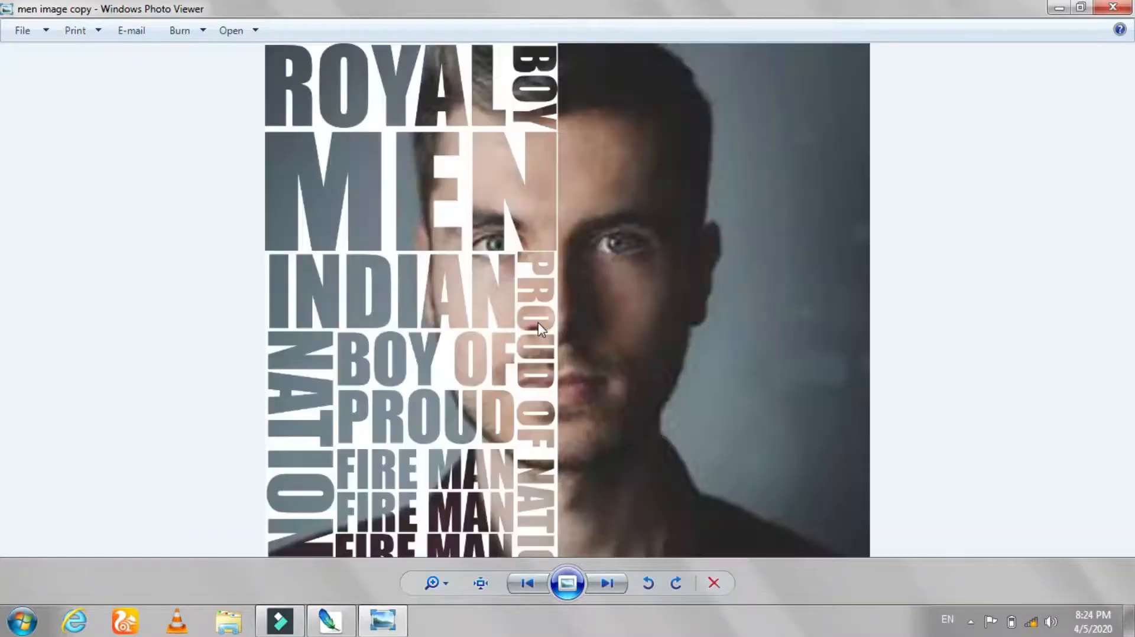
key(Left)
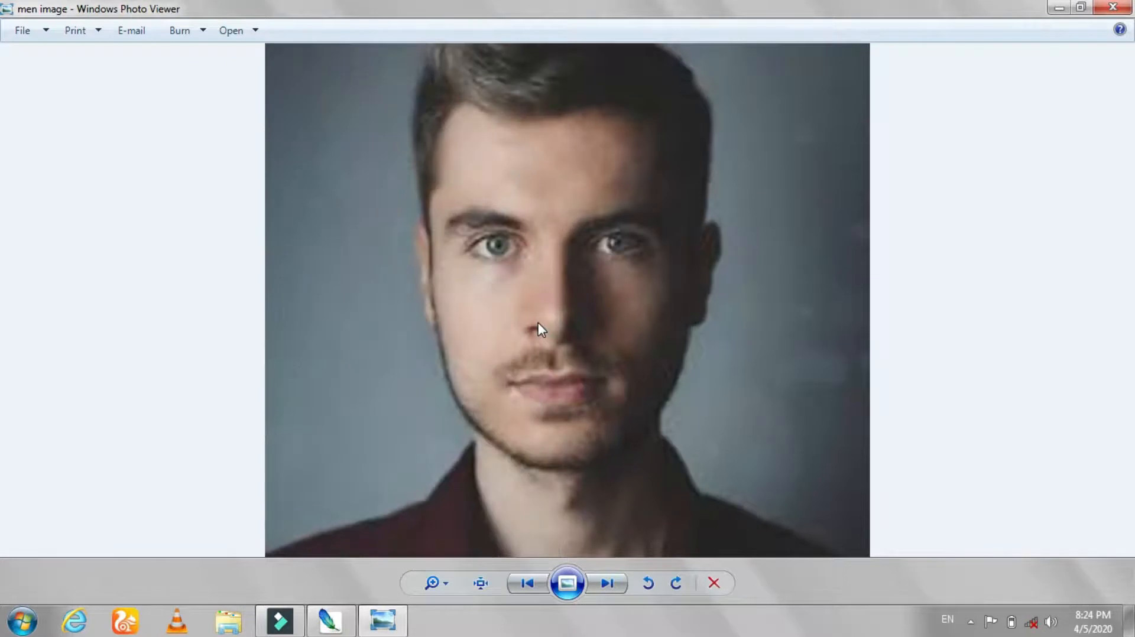
key(Right)
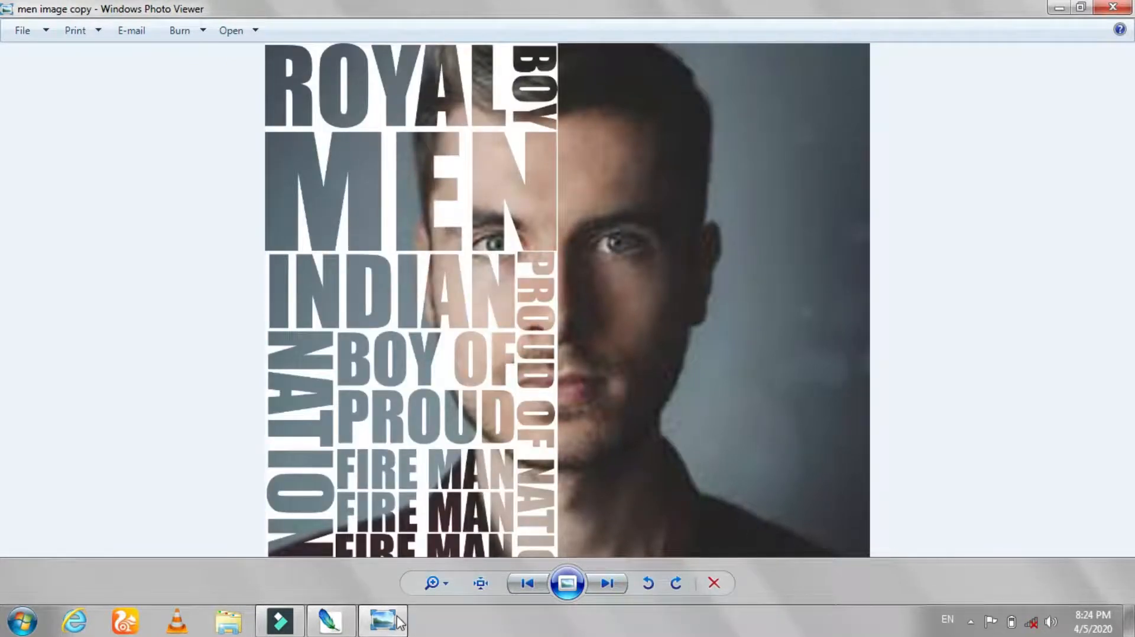
click(1114, 7)
Switch back to Photoshop and toggle the visibility of the Background copy 2 layer off and on to check its content.
click(334, 622)
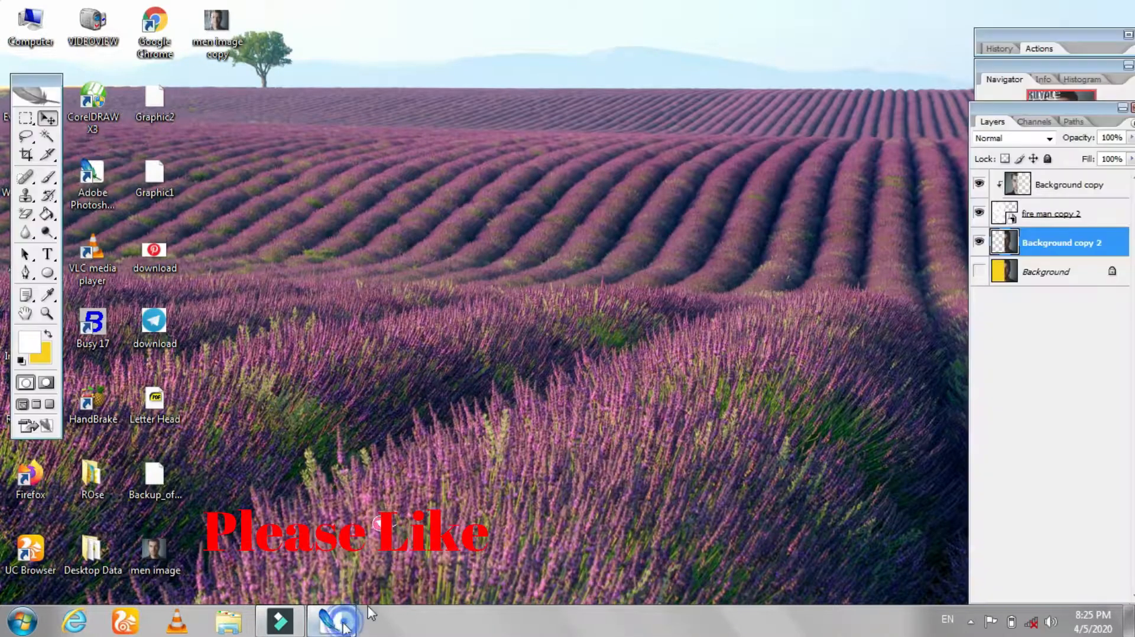
click(979, 242)
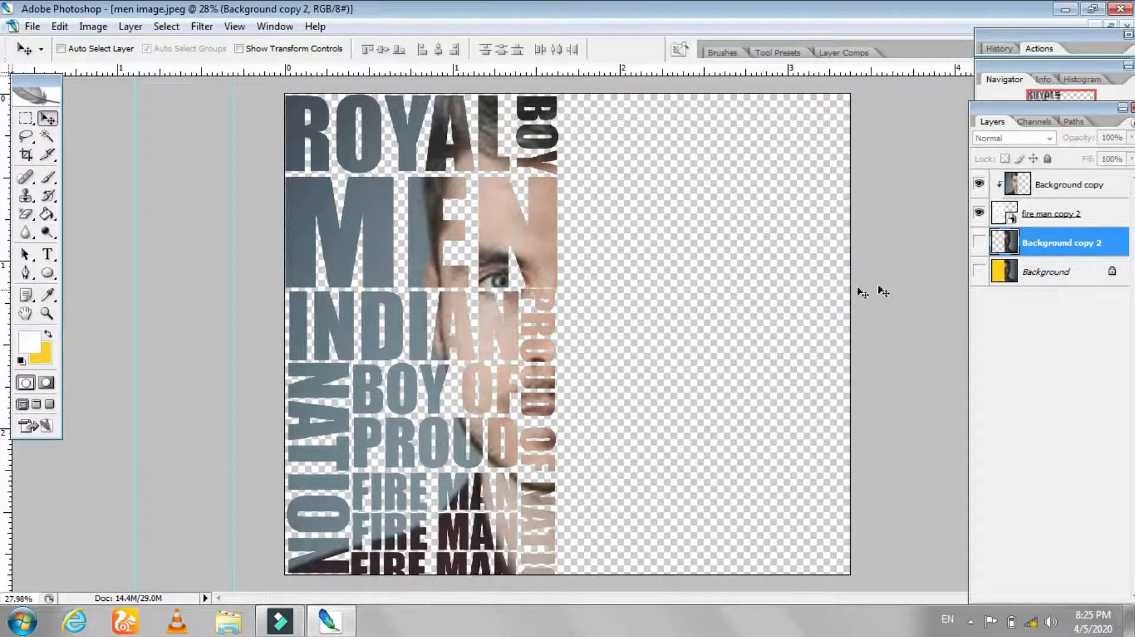
click(980, 247)
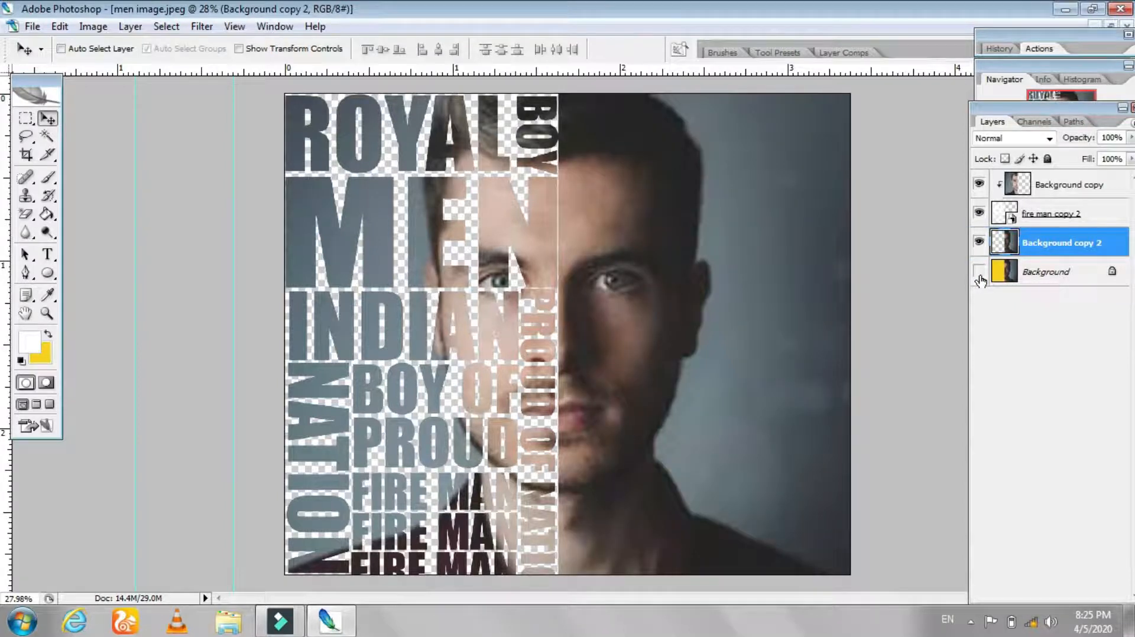
Save the artwork to the Desktop as men image copy.png in PNG format with Interlace set to None, and minimize the program window.
click(33, 26)
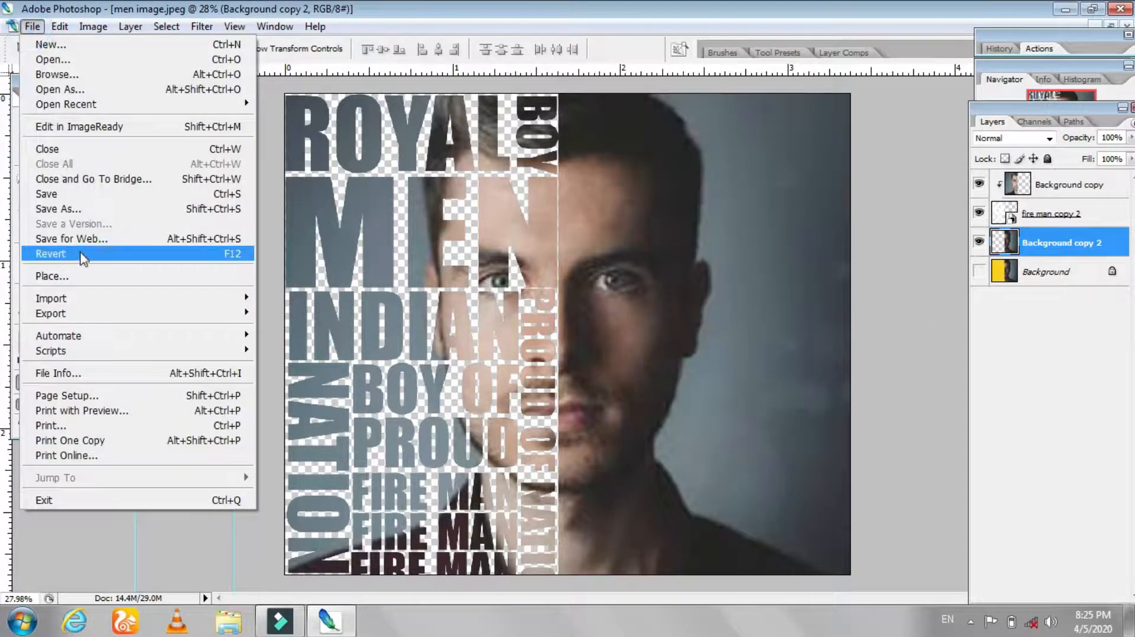
click(79, 210)
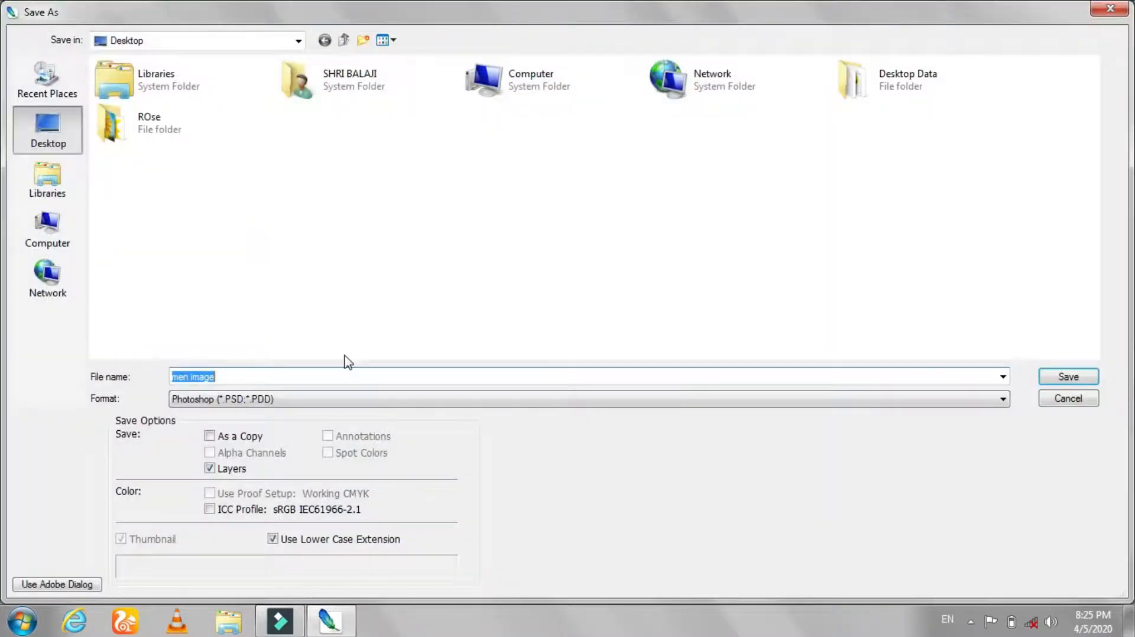
click(331, 401)
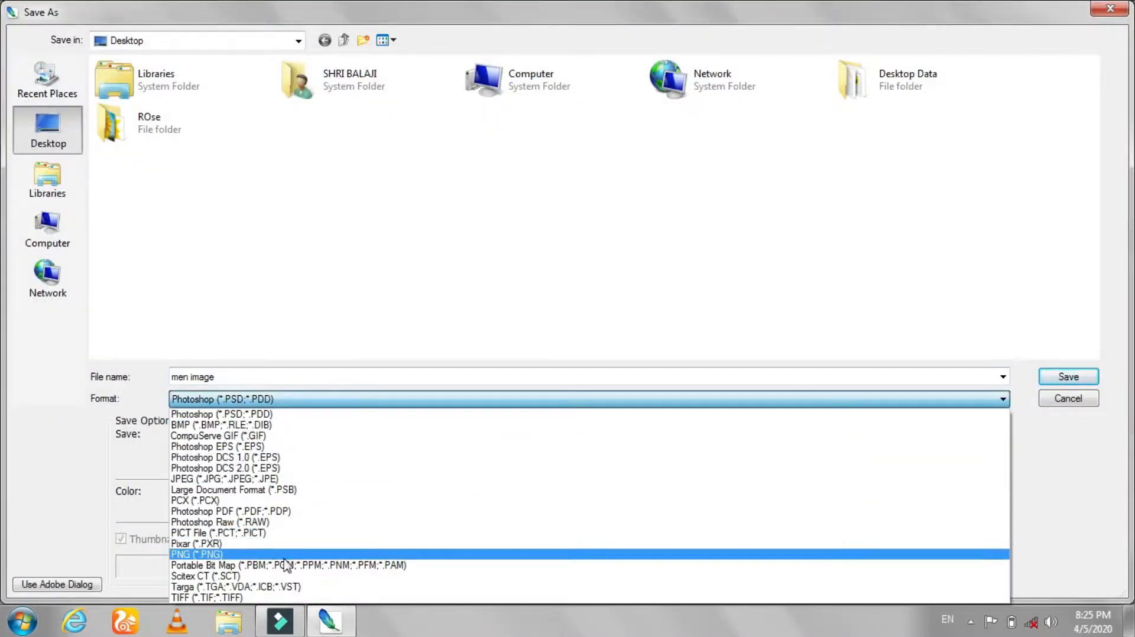
click(288, 559)
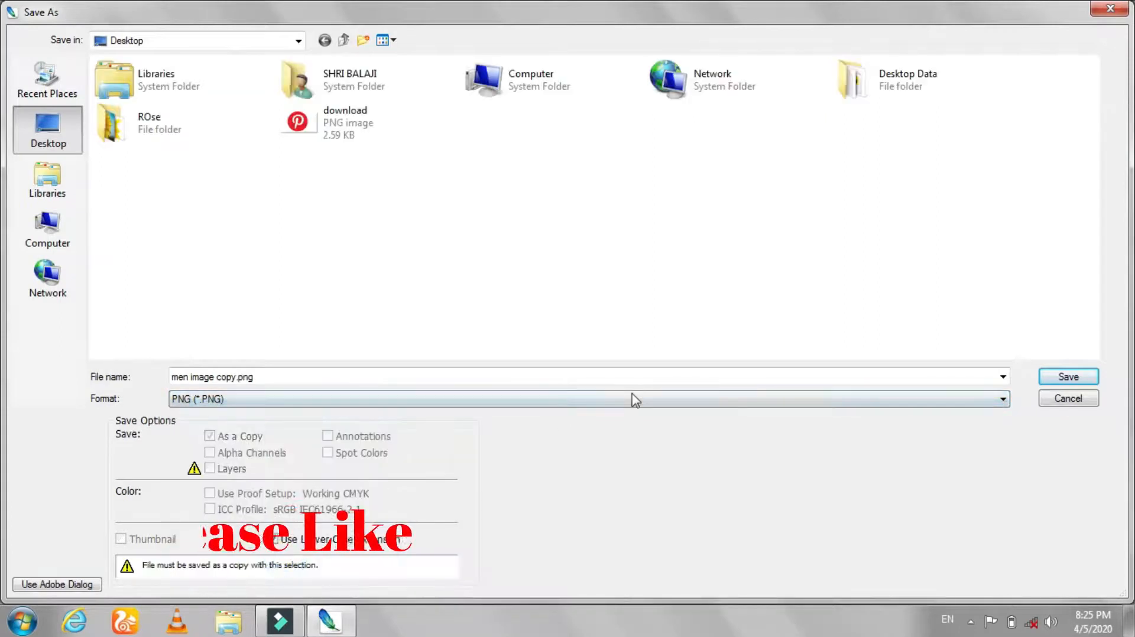
click(1081, 377)
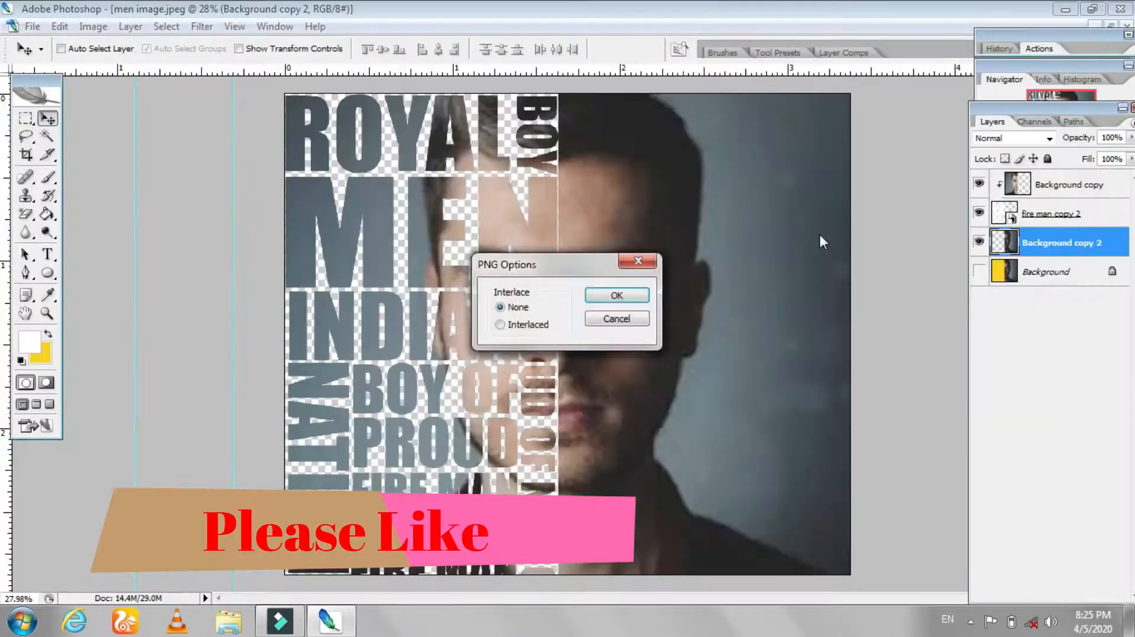
key(Return)
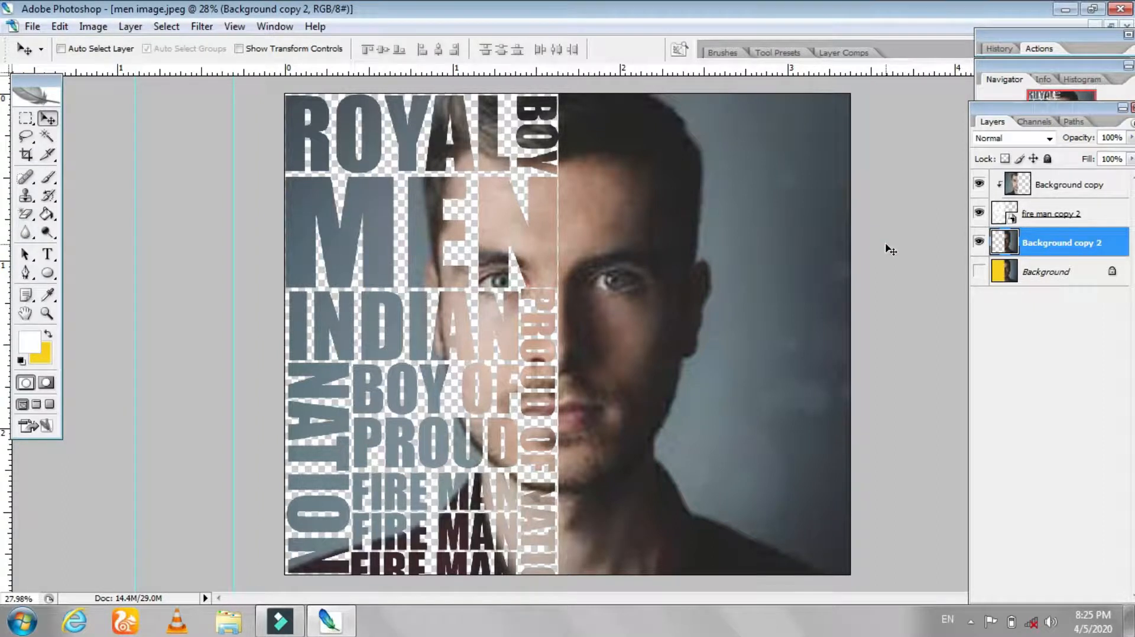
click(1065, 10)
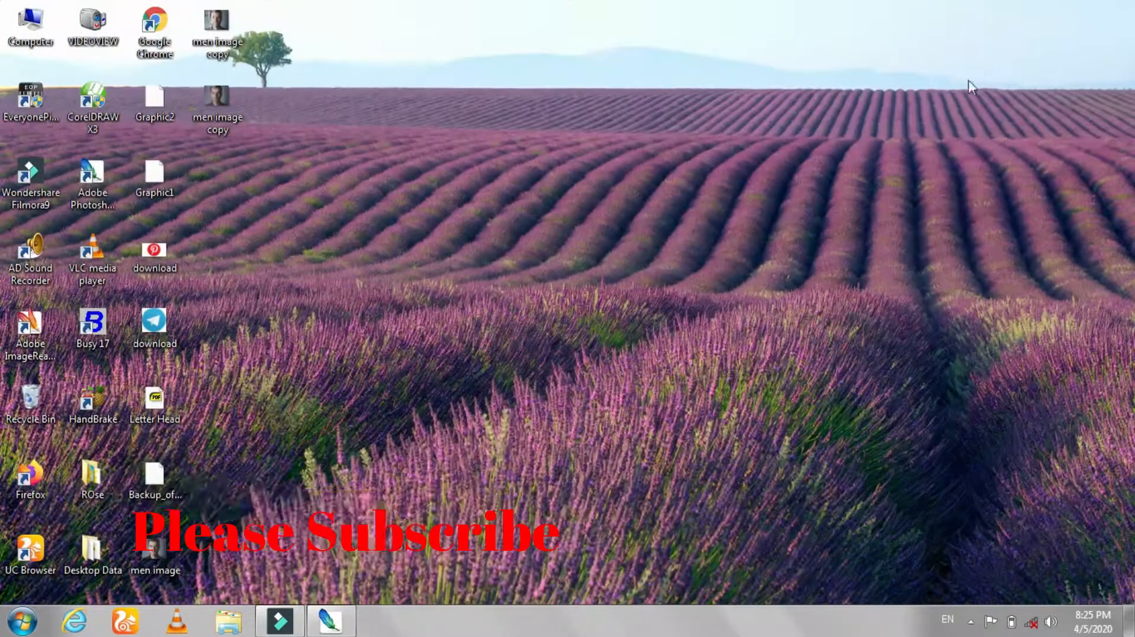
Preview the exported men image copy PNG from the desktop, compare it with the original photo, and close the viewer.
right_click(231, 95)
click(261, 101)
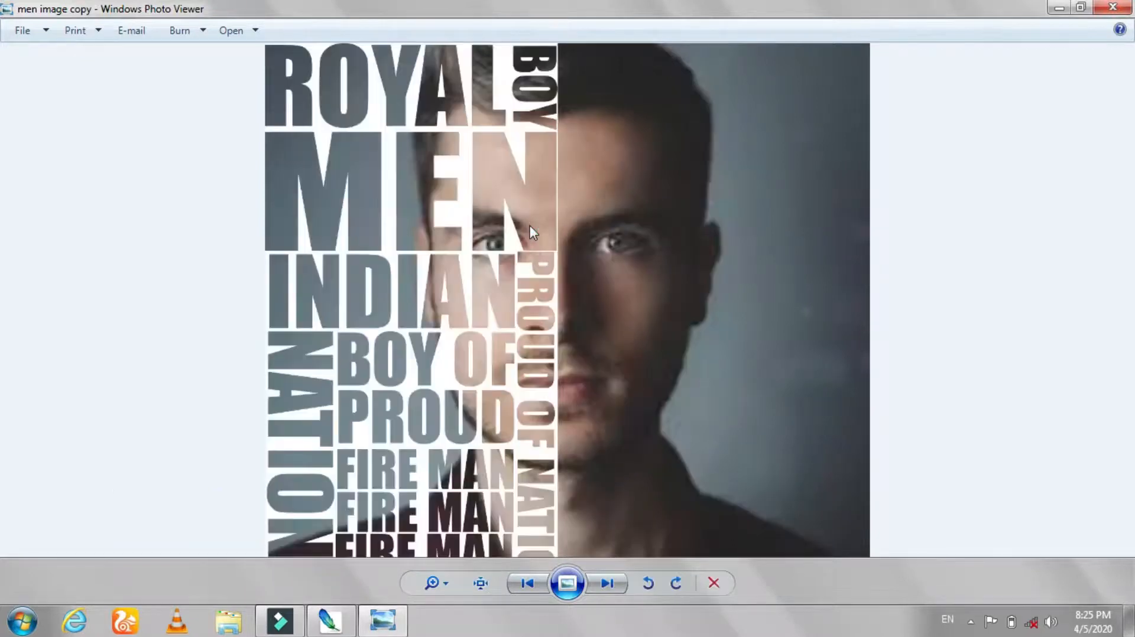
key(Left)
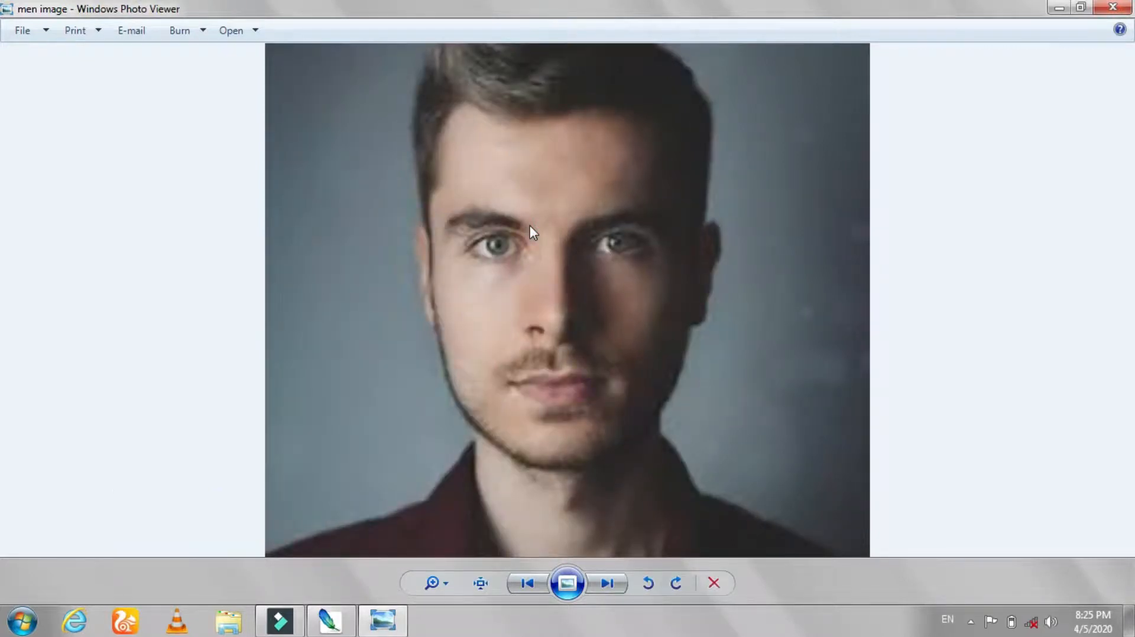
key(Right)
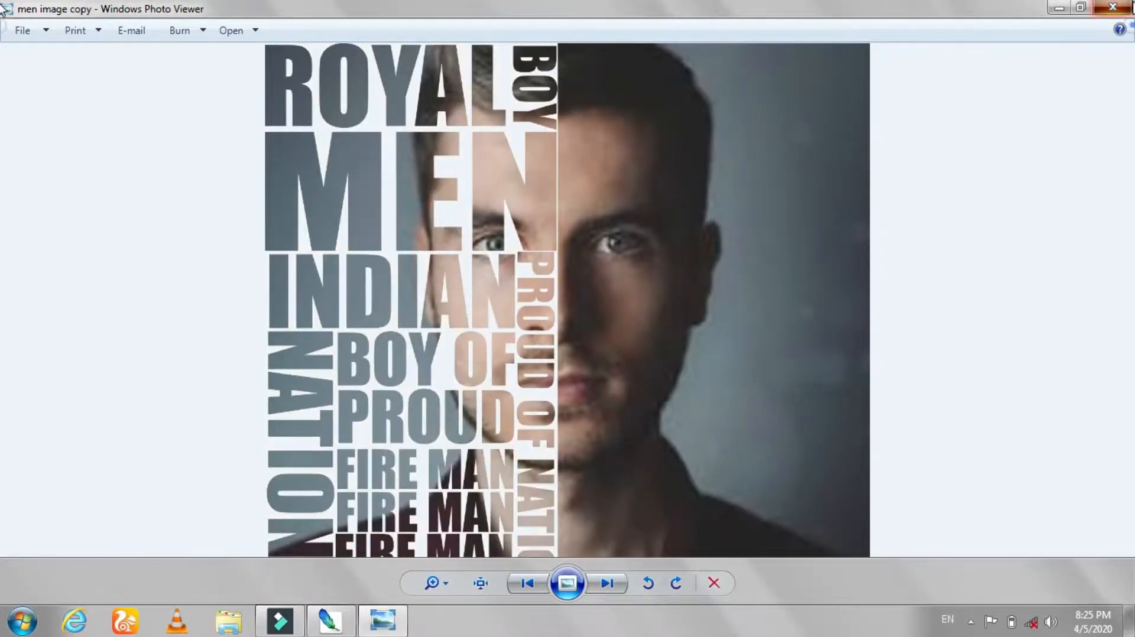
click(1121, 6)
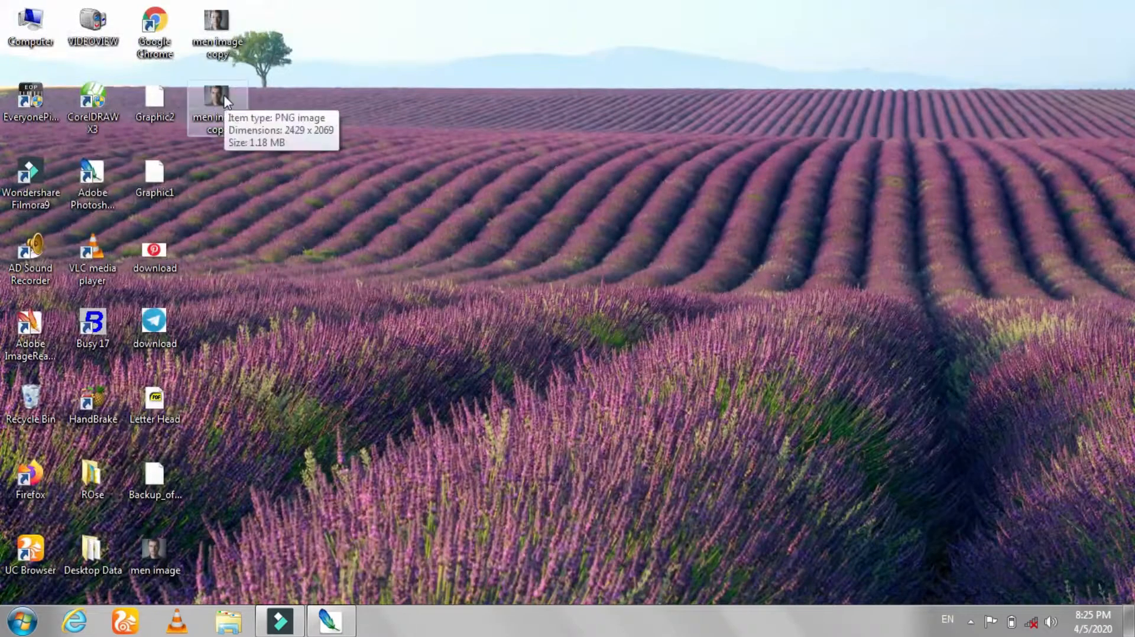
Enlarge the desktop icons to examine the thumbnail of the men image copy PNG against the wallpaper.
click(239, 130)
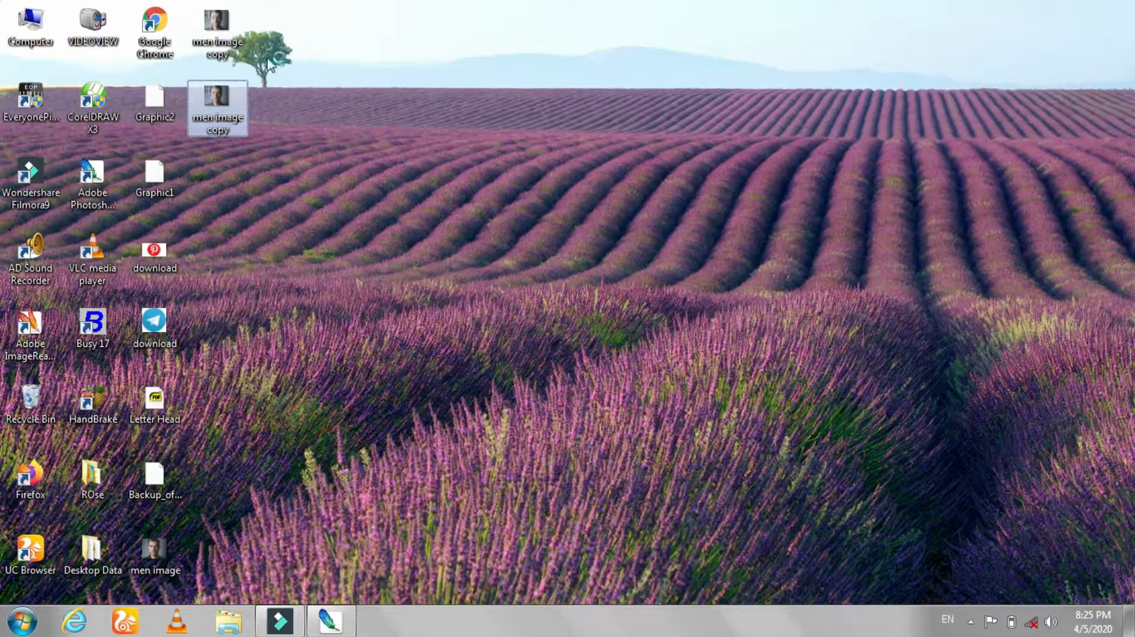
scroll(273, 92, up, 3)
scroll(405, 129, up, 3)
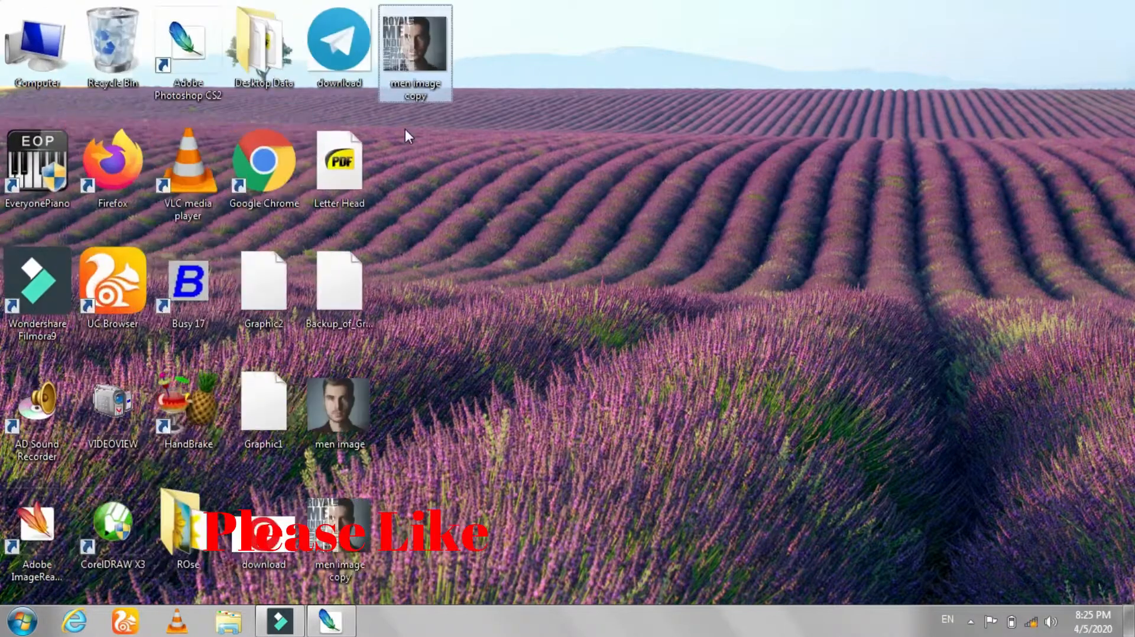
click(851, 271)
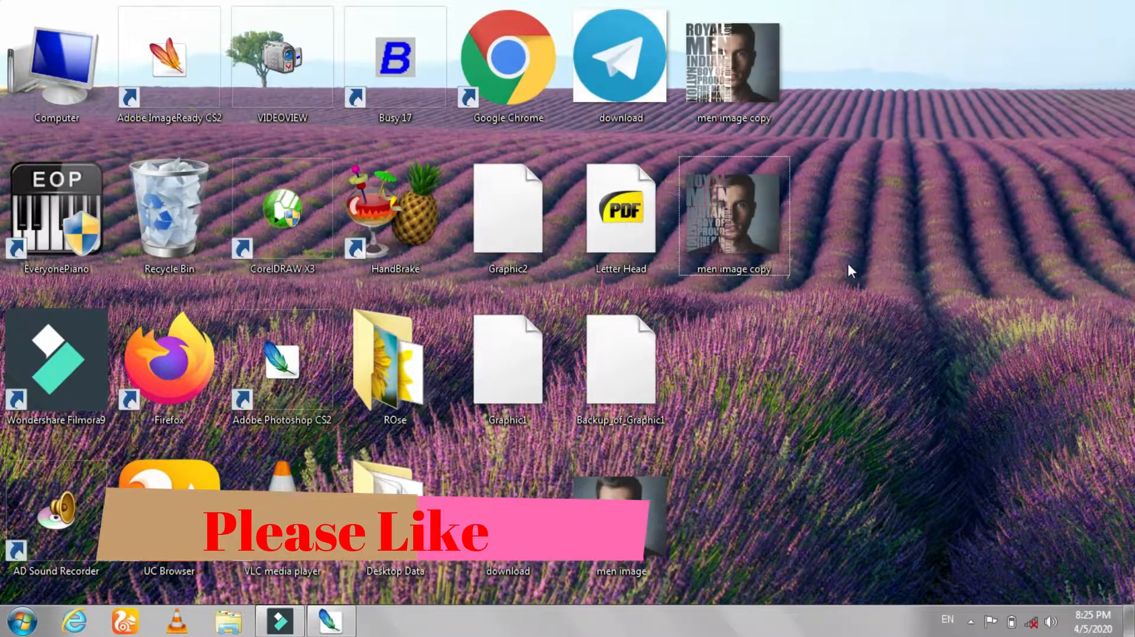
ctrl+scroll(846, 263, down, 2)
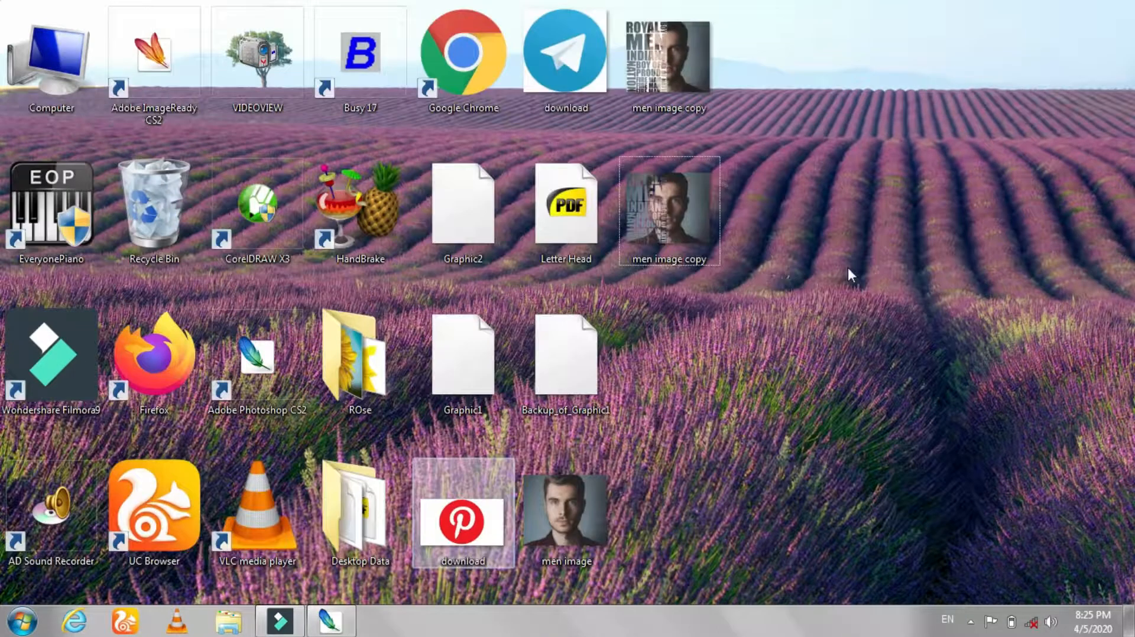
Advance the desktop wallpaper twice to the next background in the slideshow.
right_click(775, 357)
click(843, 218)
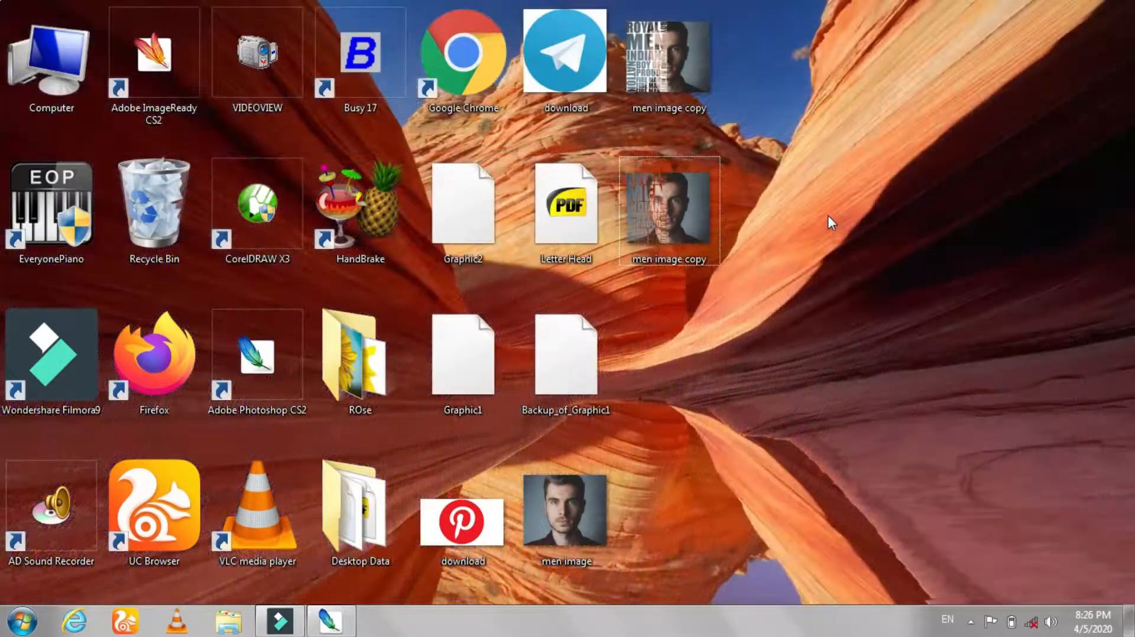
right_click(828, 216)
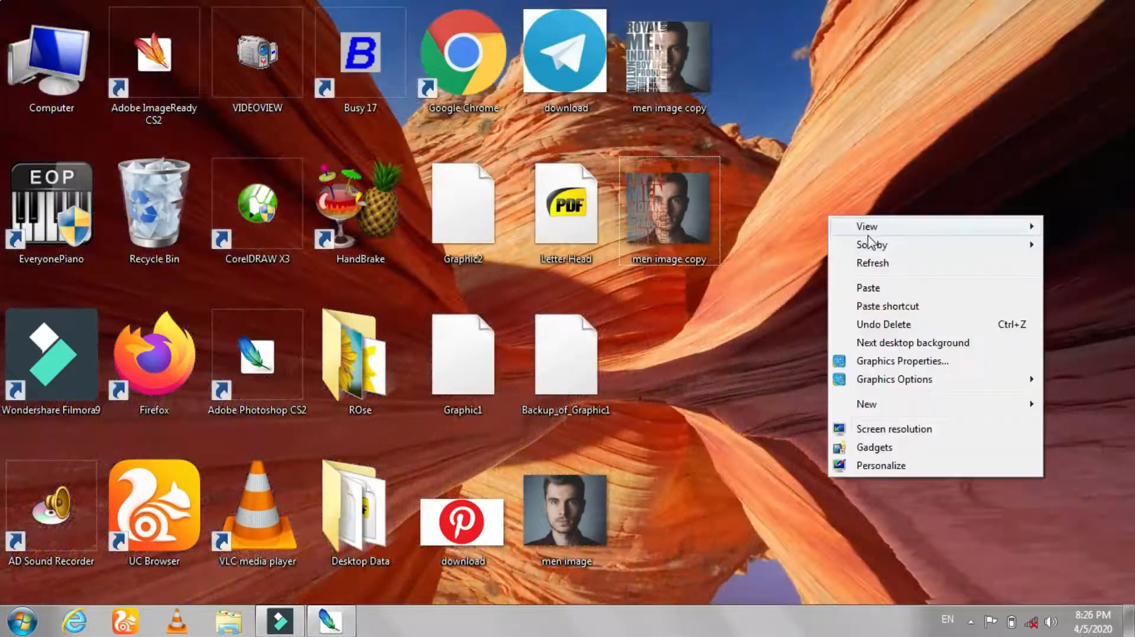
click(927, 344)
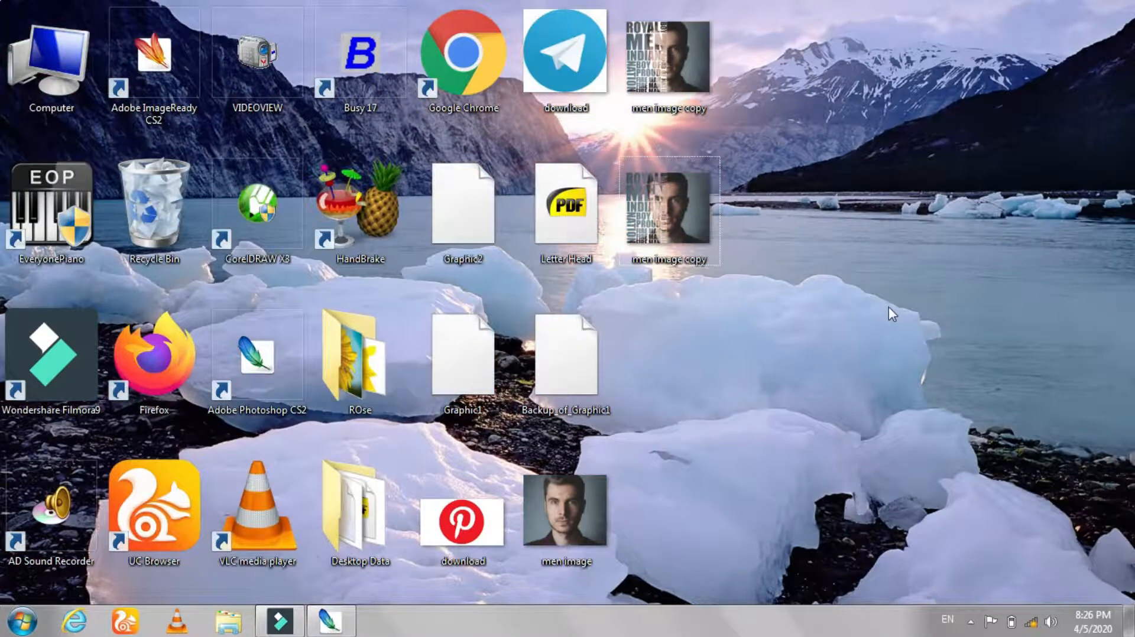
Resize the desktop icons to examine the PNG thumbnail's transparency against the icy lake wallpaper, and switch back to Photoshop.
ctrl+scroll(880, 303, down, 2)
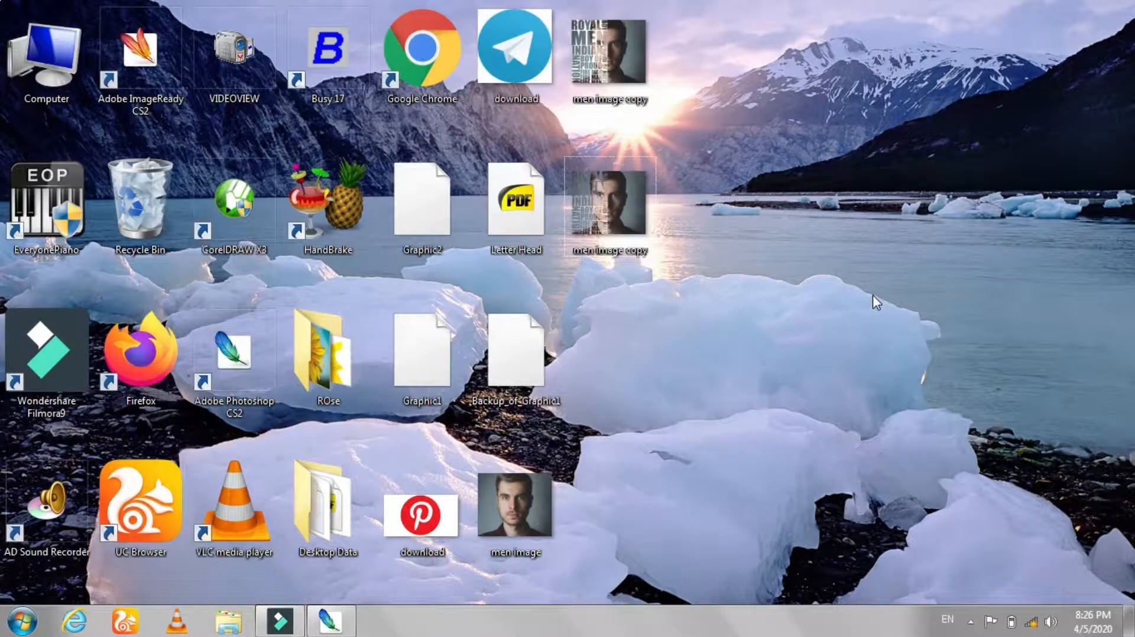
ctrl+scroll(873, 299, up, 1)
ctrl+scroll(872, 295, up, 1)
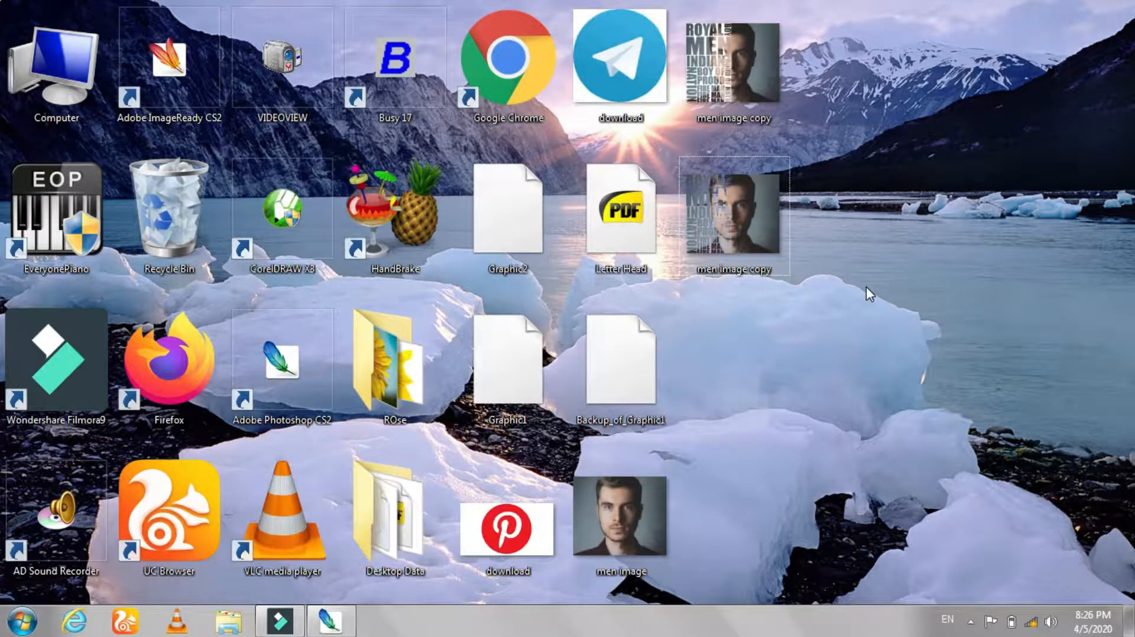
ctrl+scroll(867, 289, down, 2)
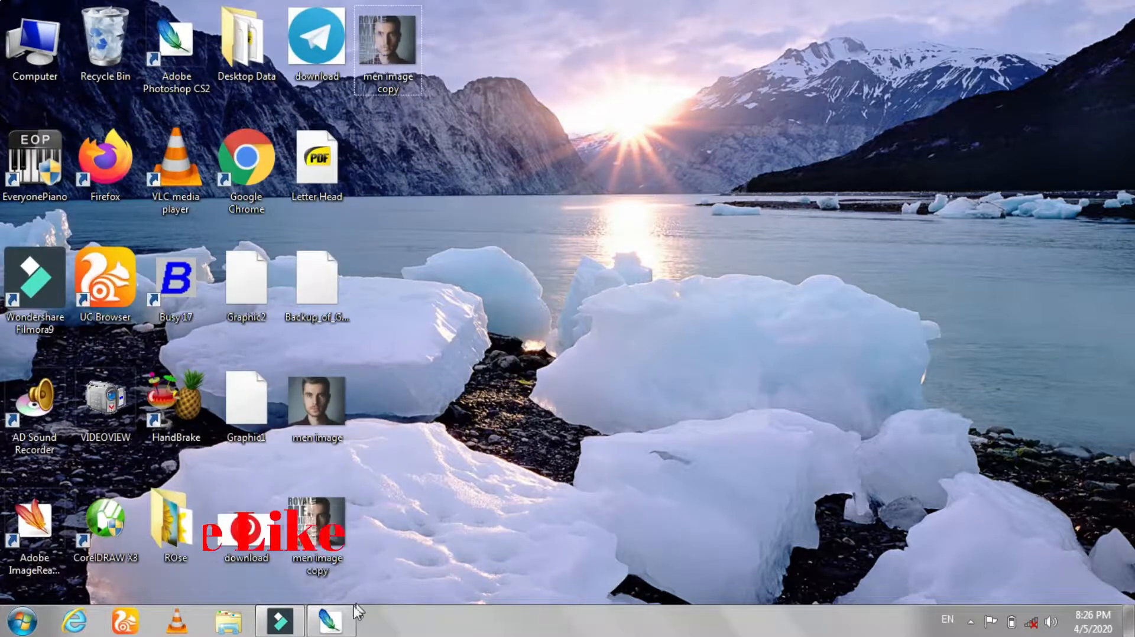
click(330, 621)
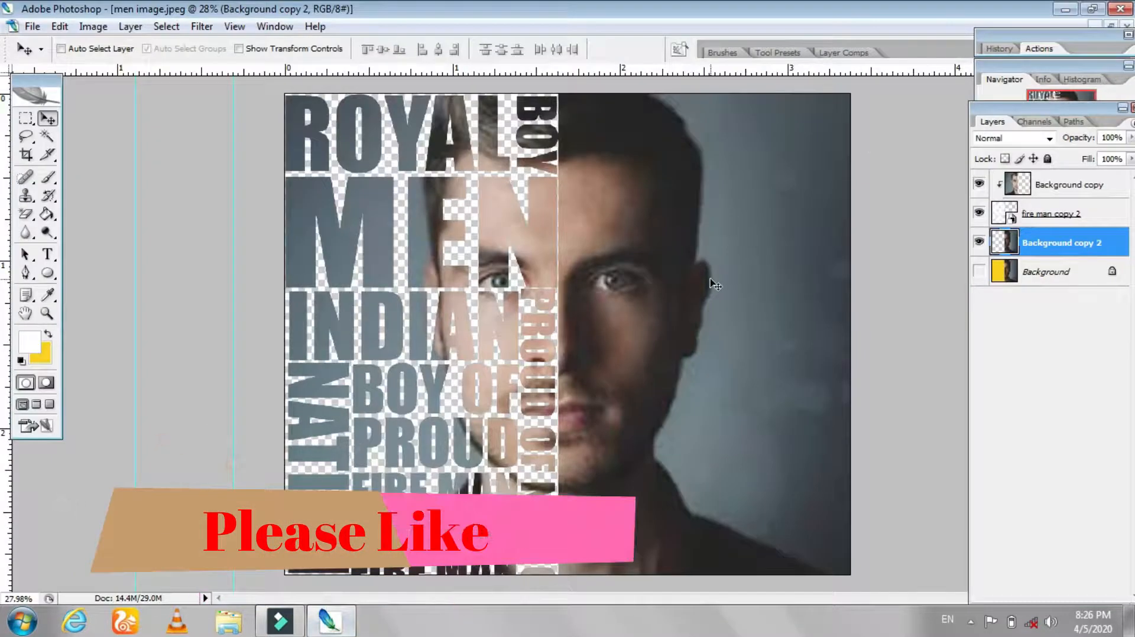